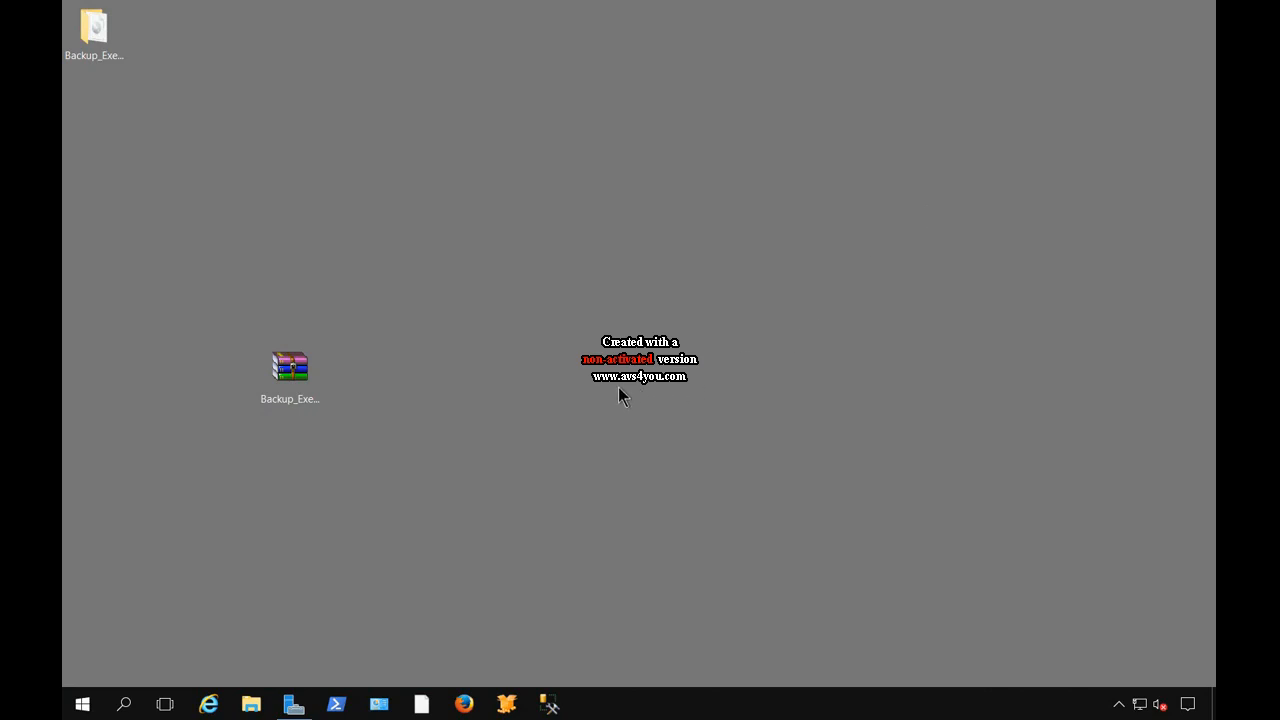
Open the Backup_Exec_16.0_1142_MultiPlatforms_Multilingual folder from the desktop and mount Backup_Exec_16.0_1142_DVD.iso.
{"action": "left_click_drag", "start_coordinate": [84, 57], "coordinate": [512, 385]}
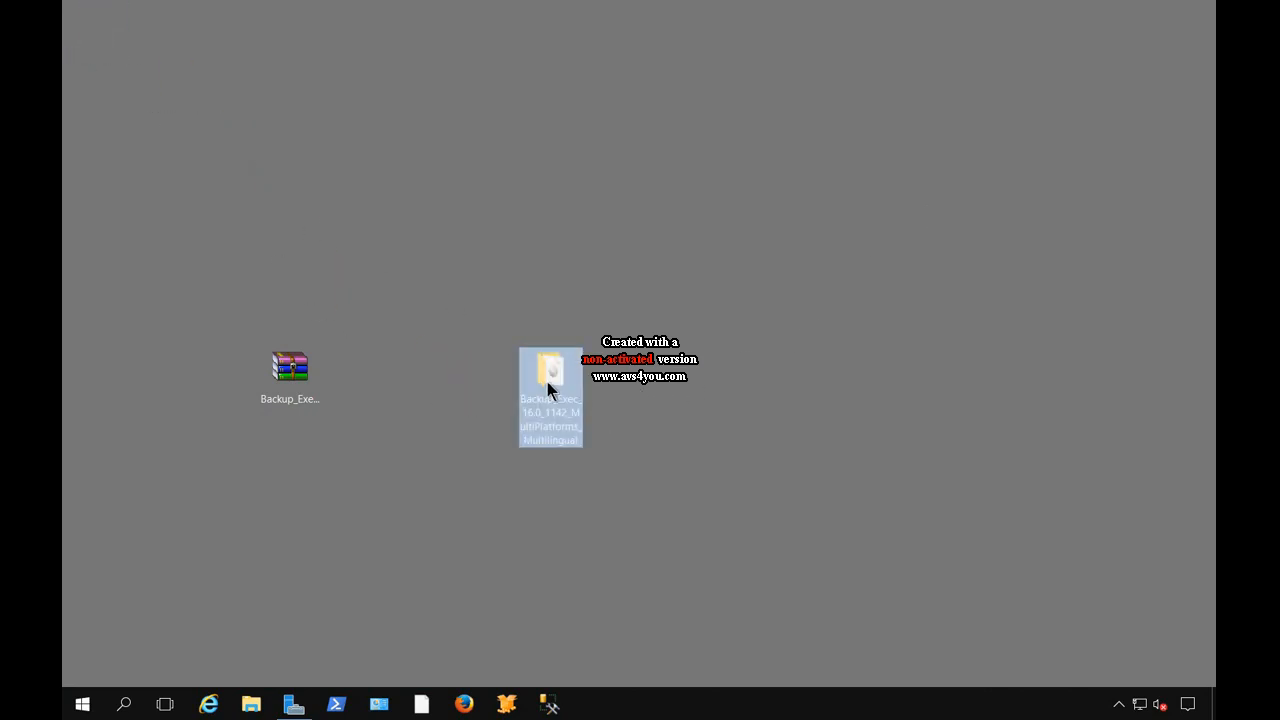
{"action": "double_click", "coordinate": [549, 386]}
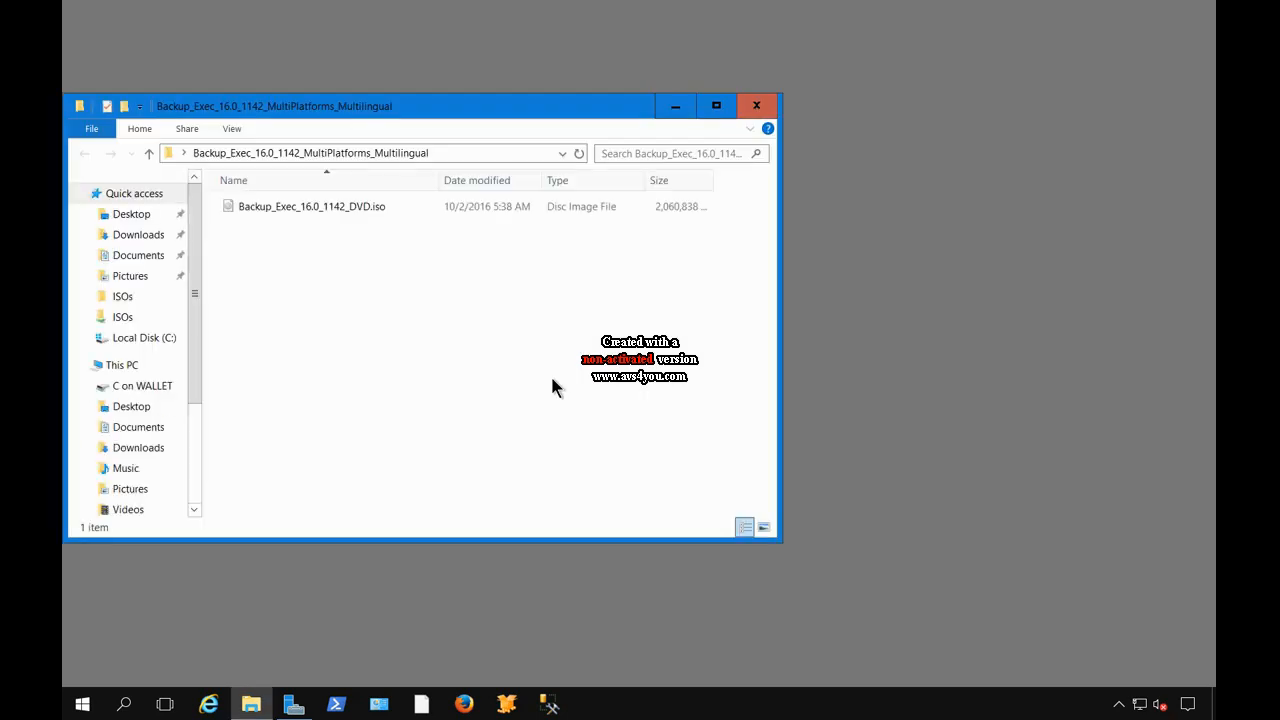
{"action": "left_click_drag", "start_coordinate": [462, 117], "coordinate": [700, 131]}
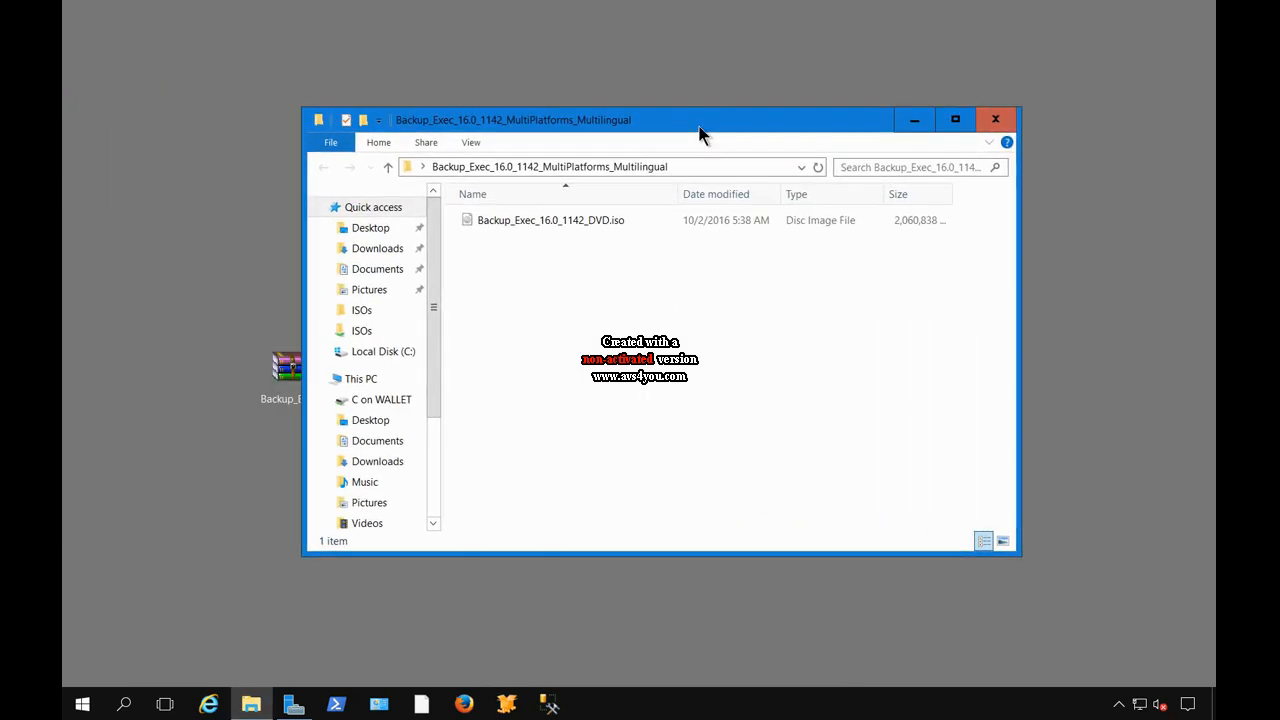
{"action": "left_click", "coordinate": [566, 229]}
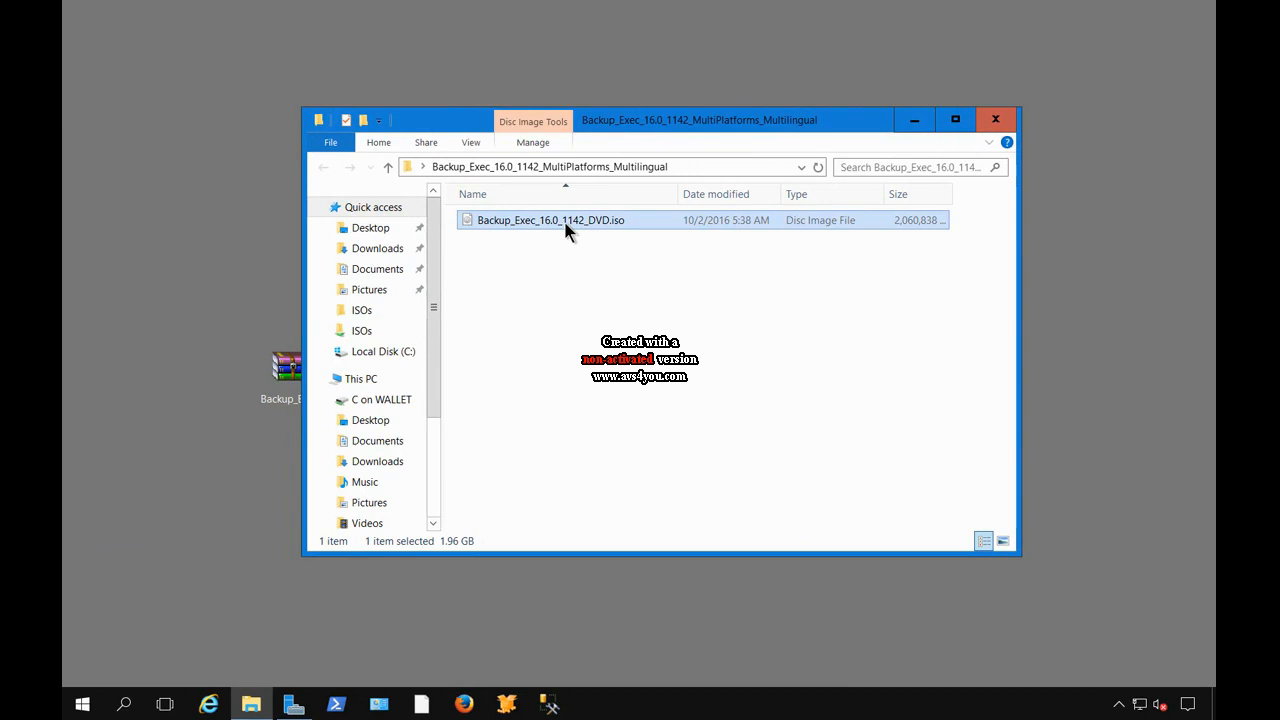
{"action": "right_click", "coordinate": [566, 230]}
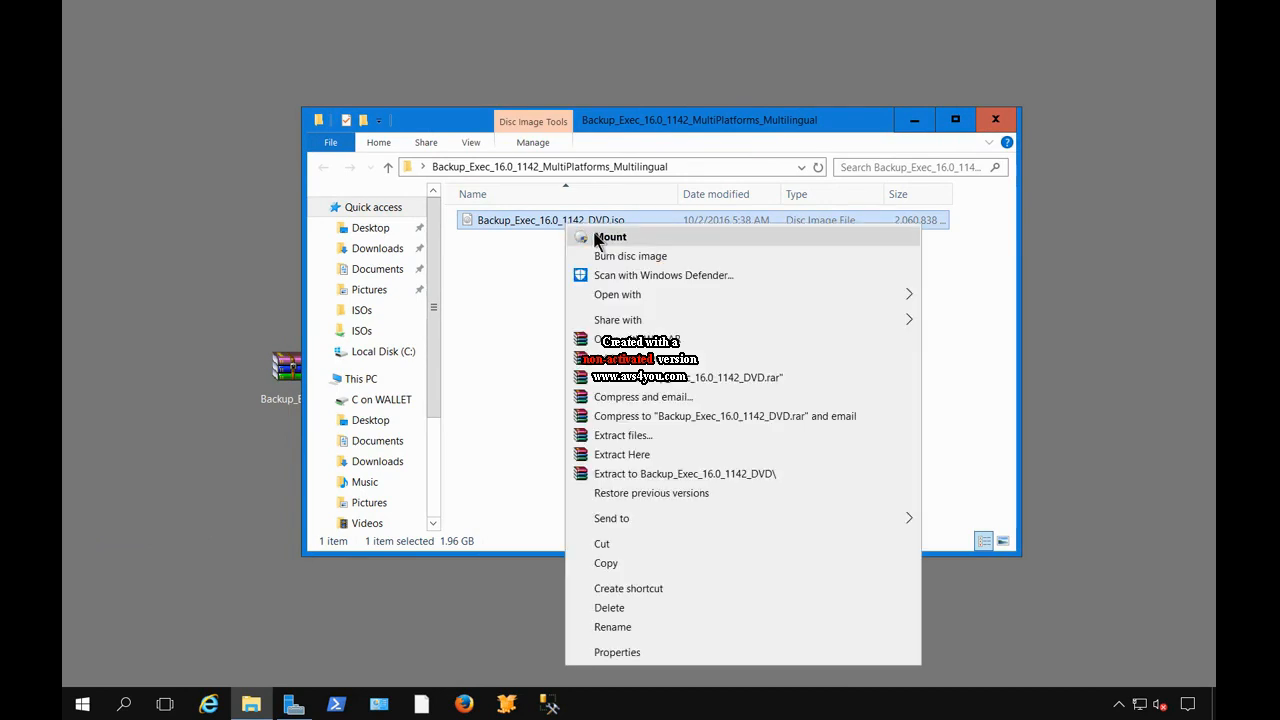
{"action": "left_click", "coordinate": [597, 238]}
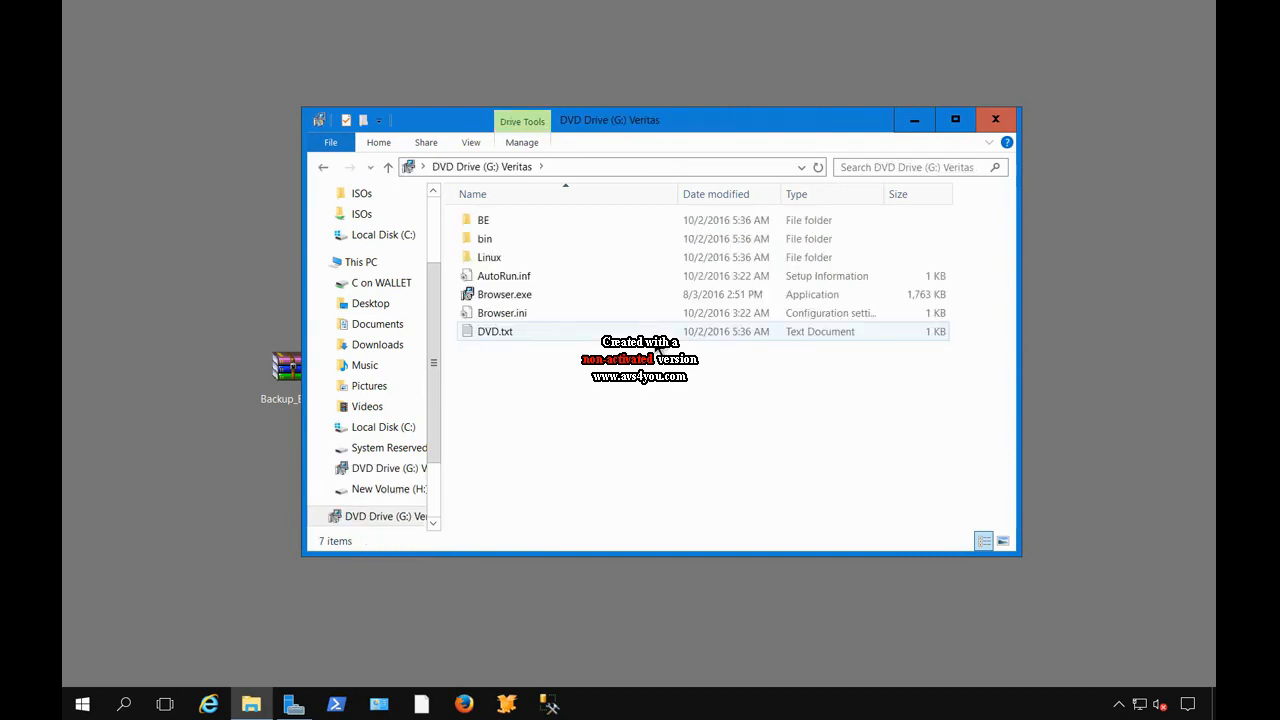
Launch Browser.exe from the mounted DVD in English and open the pre-installation environment check for Backup Exec.
{"action": "double_click", "coordinate": [535, 294]}
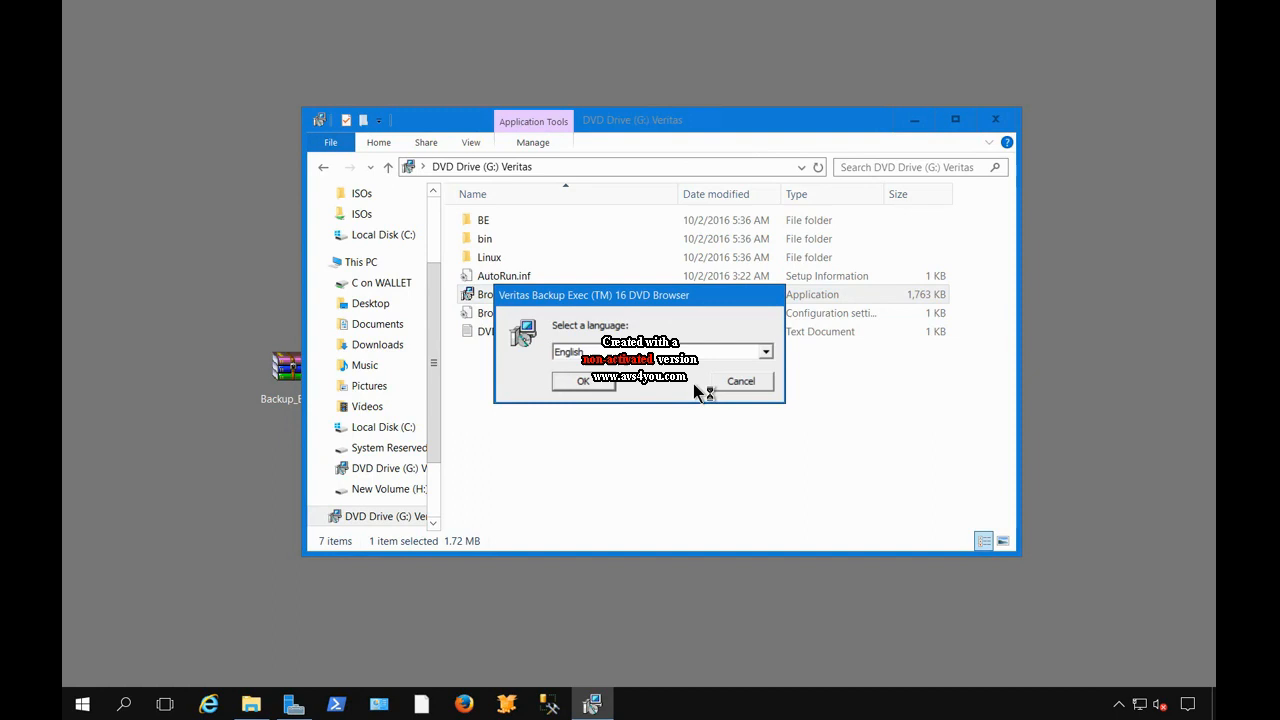
{"action": "left_click", "coordinate": [586, 382]}
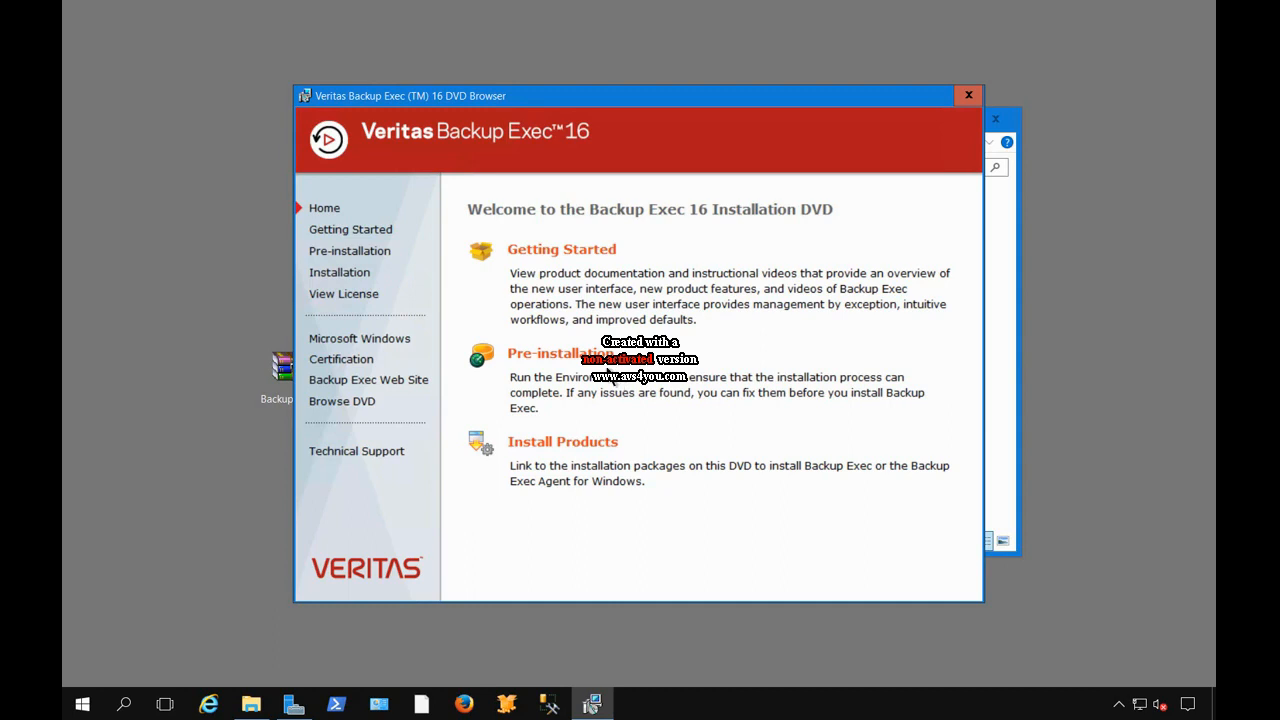
{"action": "left_click", "coordinate": [598, 352]}
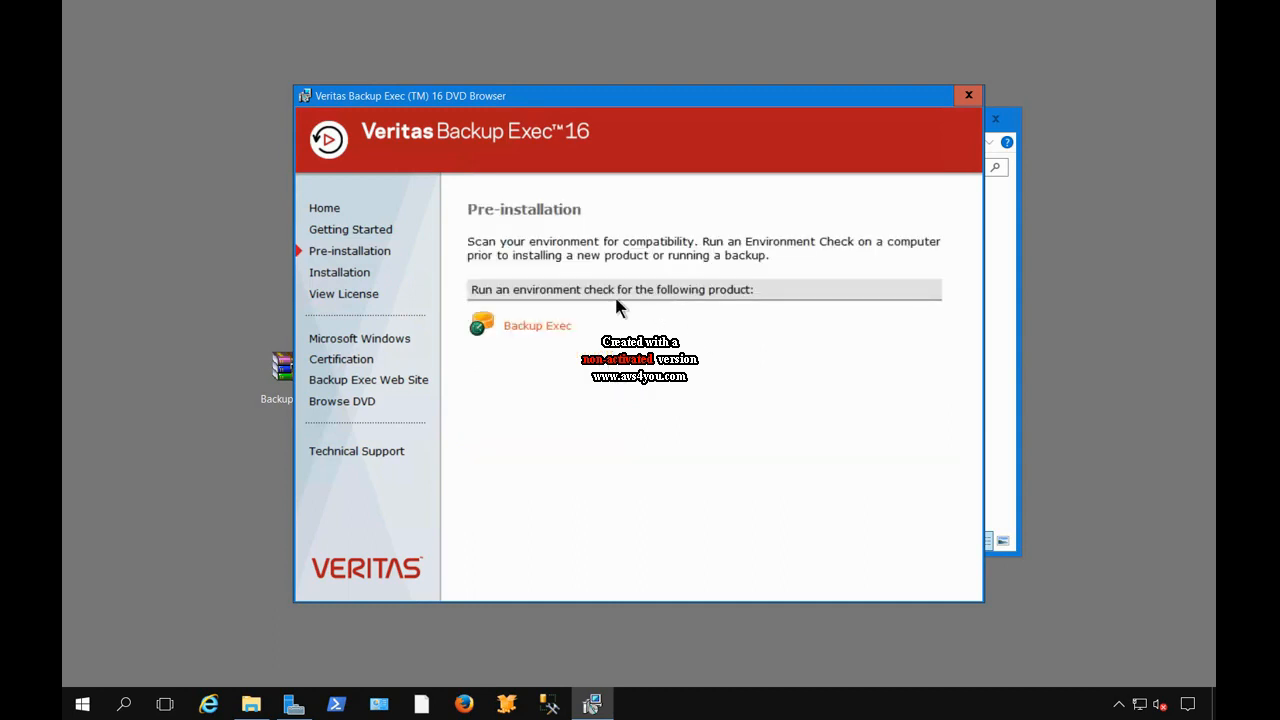
{"action": "left_click", "coordinate": [556, 329]}
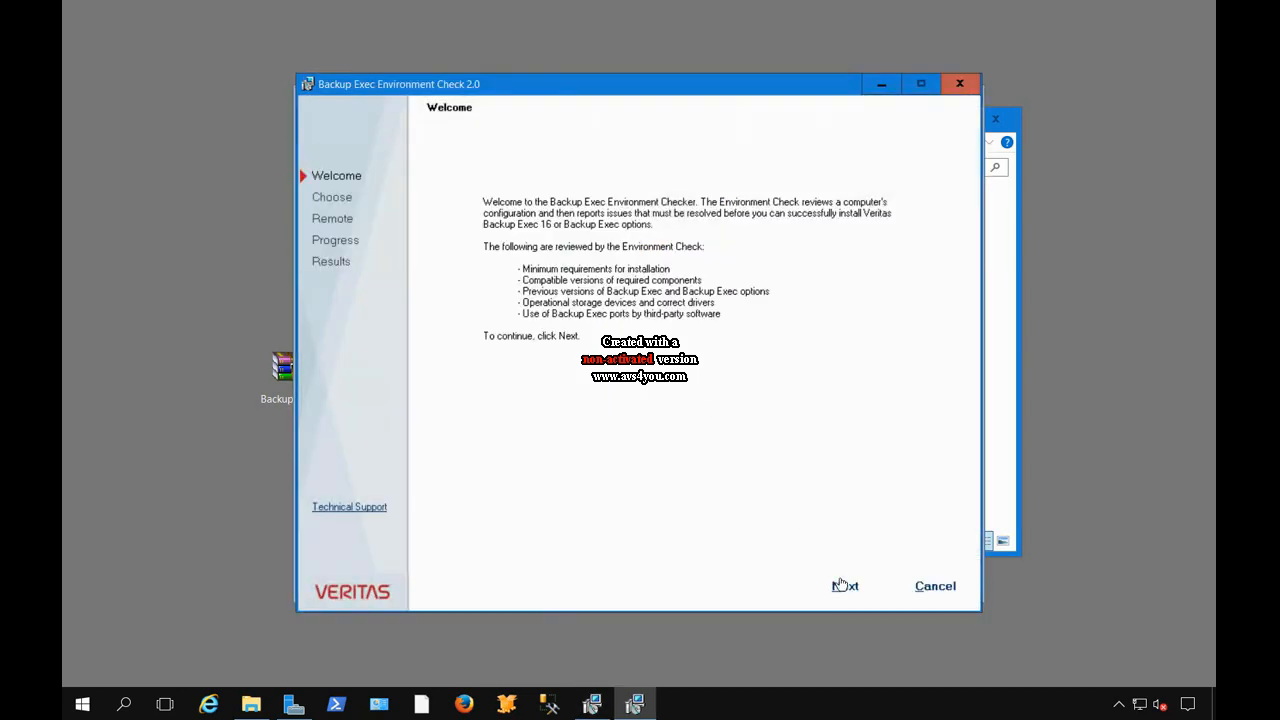
Run the Local Environment Check, review its results through to the end of the report and finish it.
{"action": "left_click", "coordinate": [844, 587]}
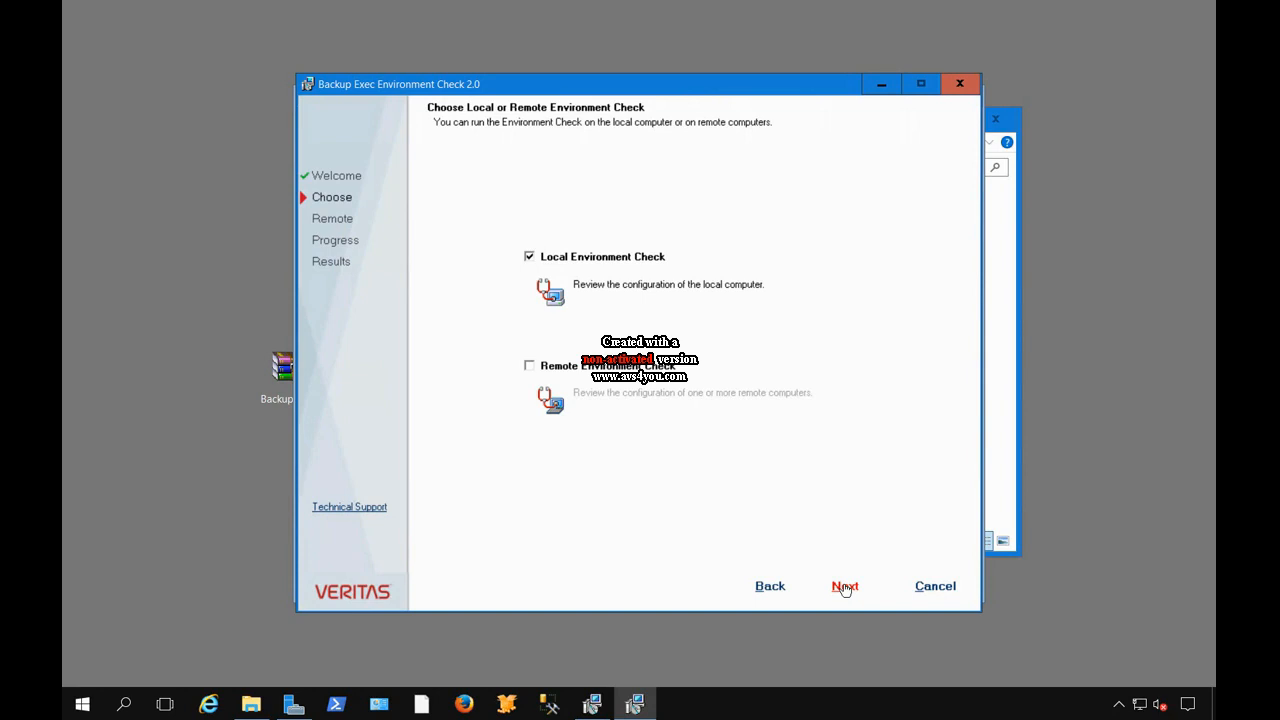
{"action": "left_click", "coordinate": [845, 589]}
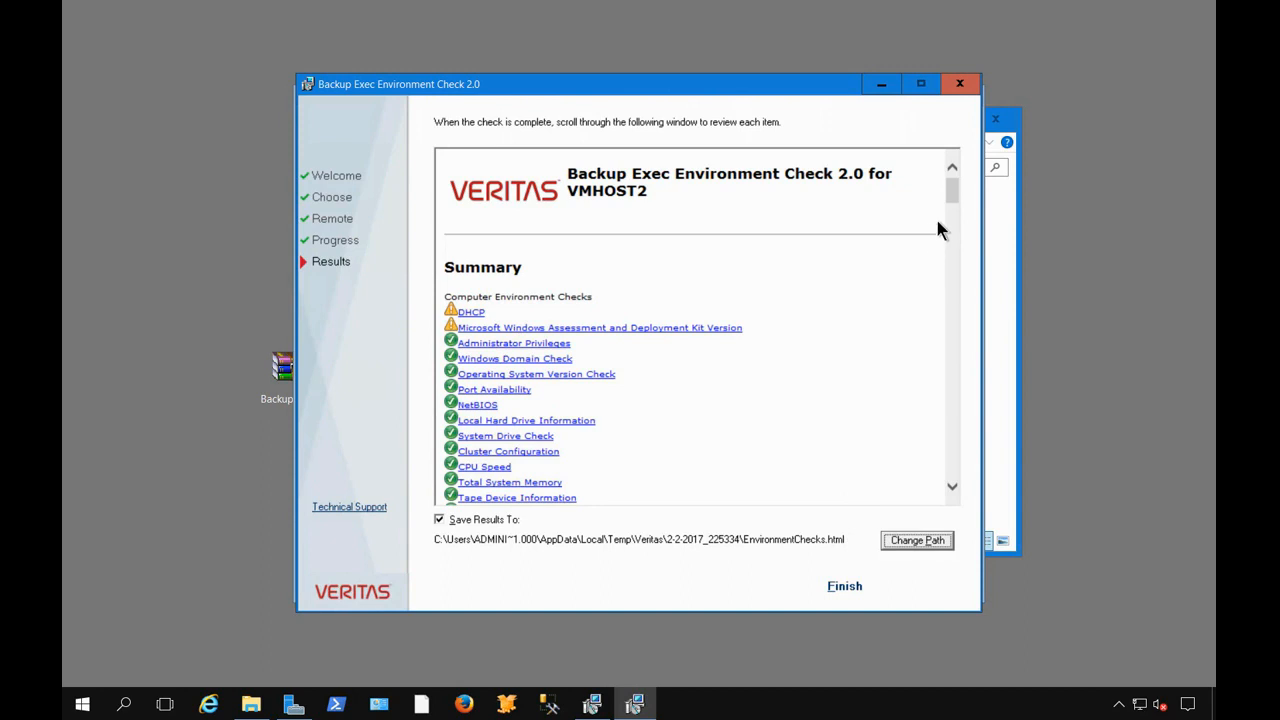
{"action": "left_click_drag", "start_coordinate": [951, 193], "coordinate": [957, 491]}
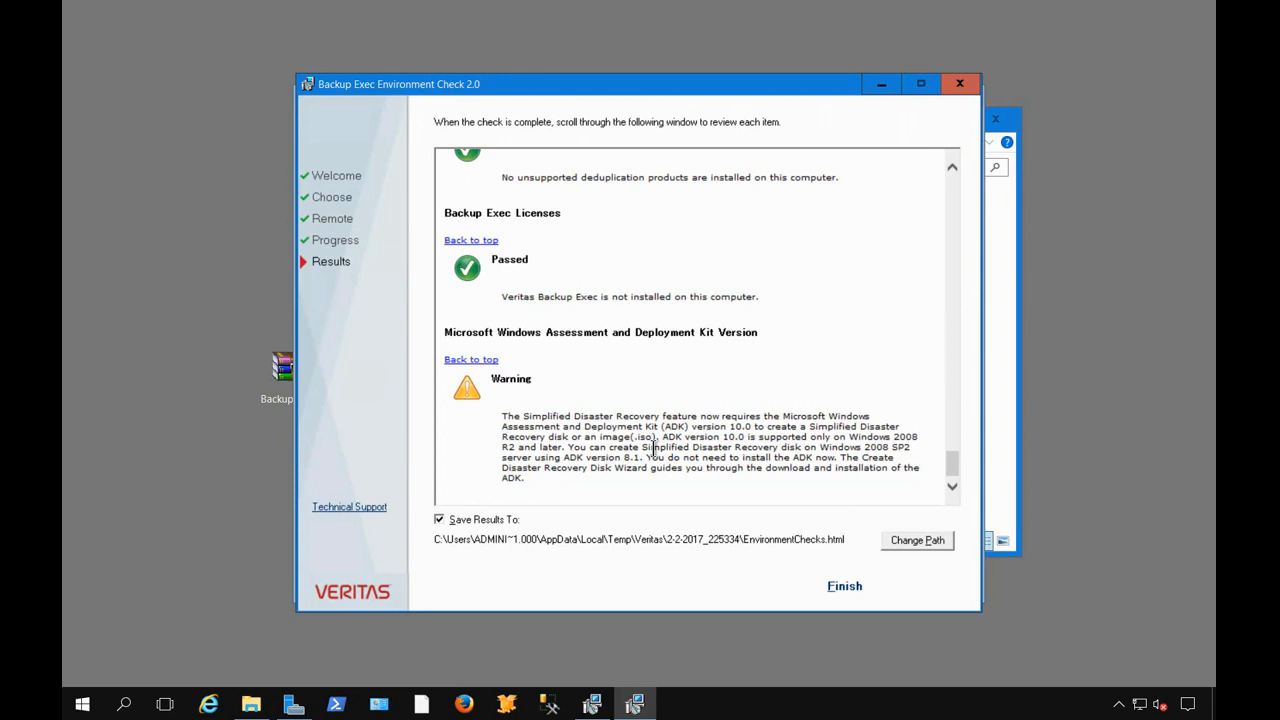
{"action": "left_click", "coordinate": [842, 587]}
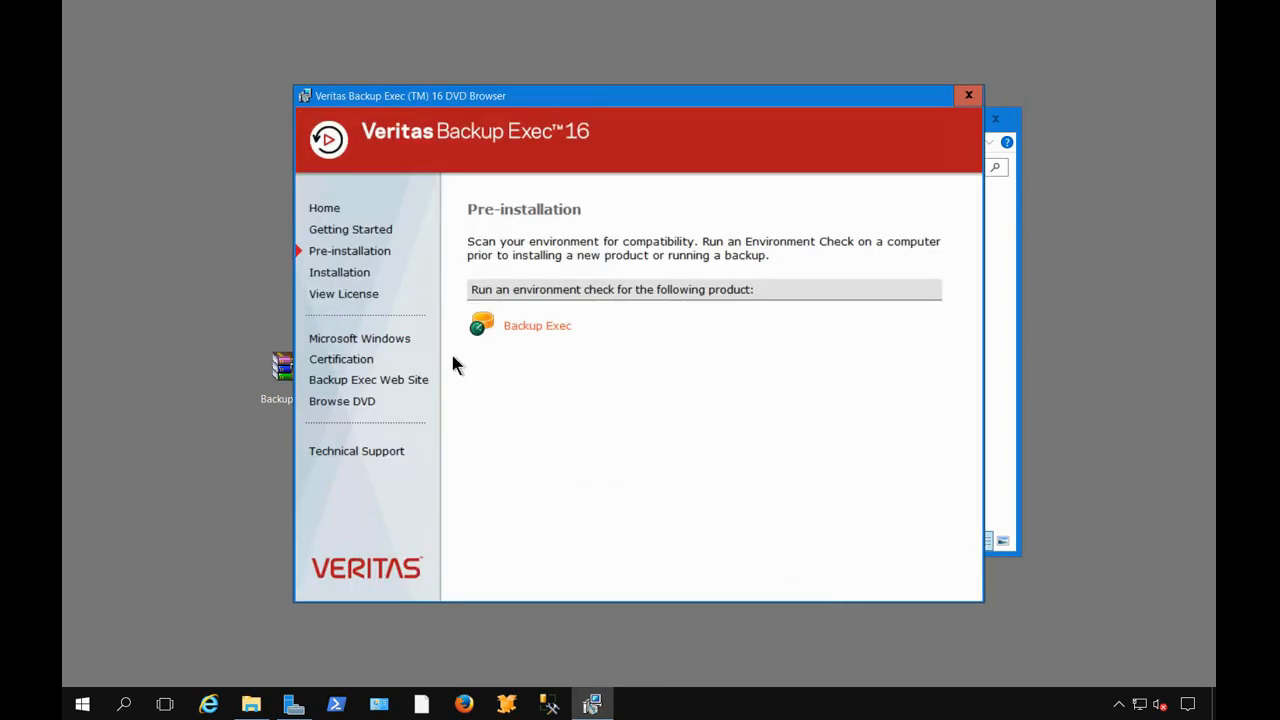
Start the Backup Exec product installation from the DVD browser.
{"action": "left_click", "coordinate": [339, 272]}
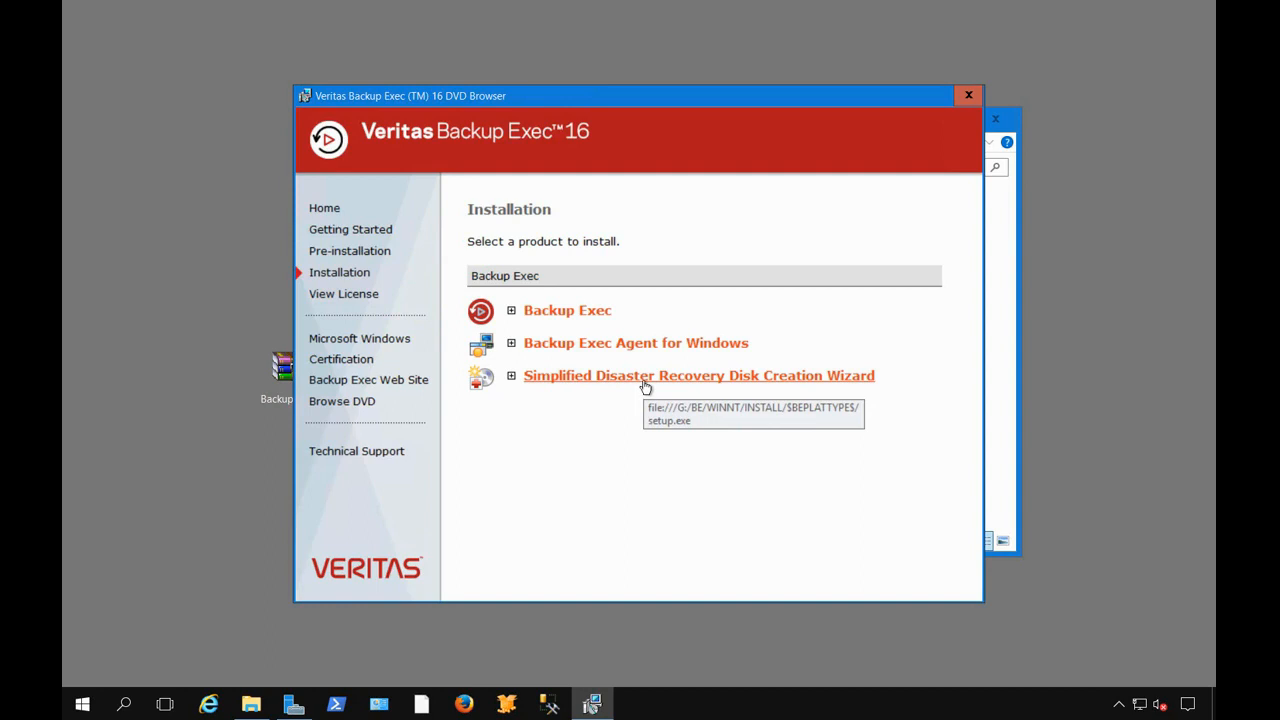
{"action": "left_click", "coordinate": [599, 318]}
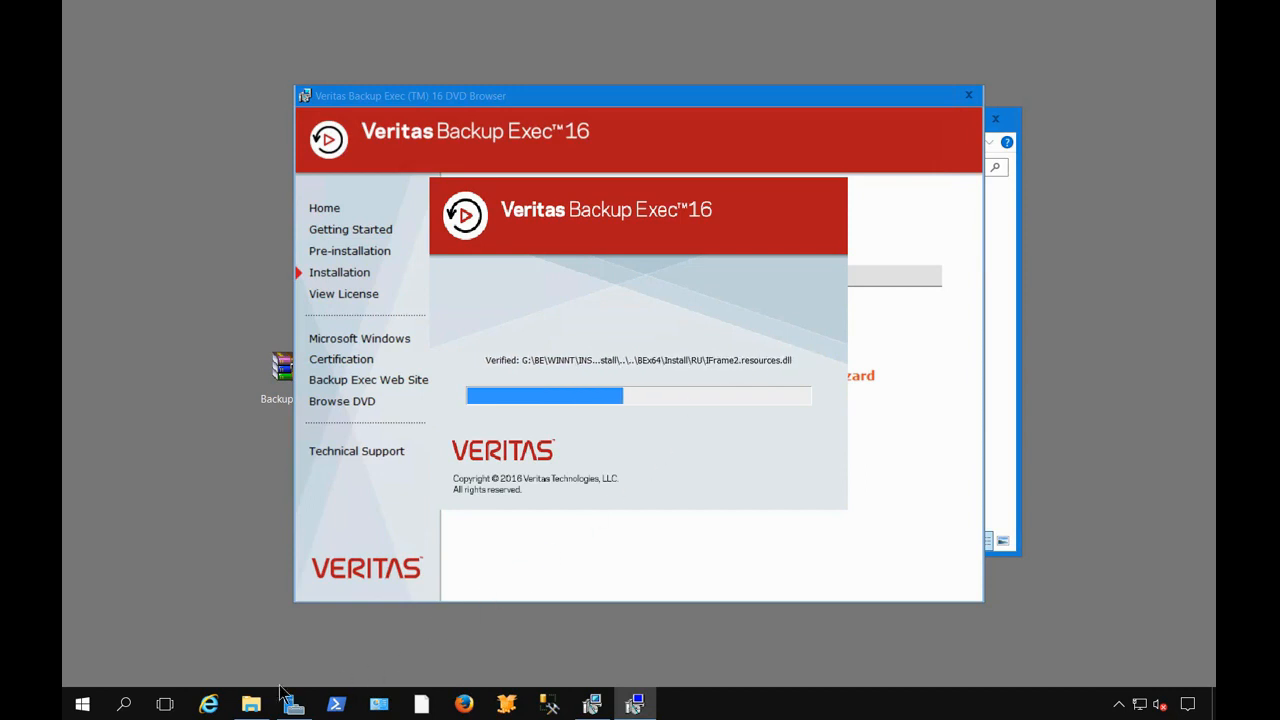
Look at the New Volume (H:) drive's contents and its free space under This PC, and close the file window.
{"action": "left_click", "coordinate": [251, 704]}
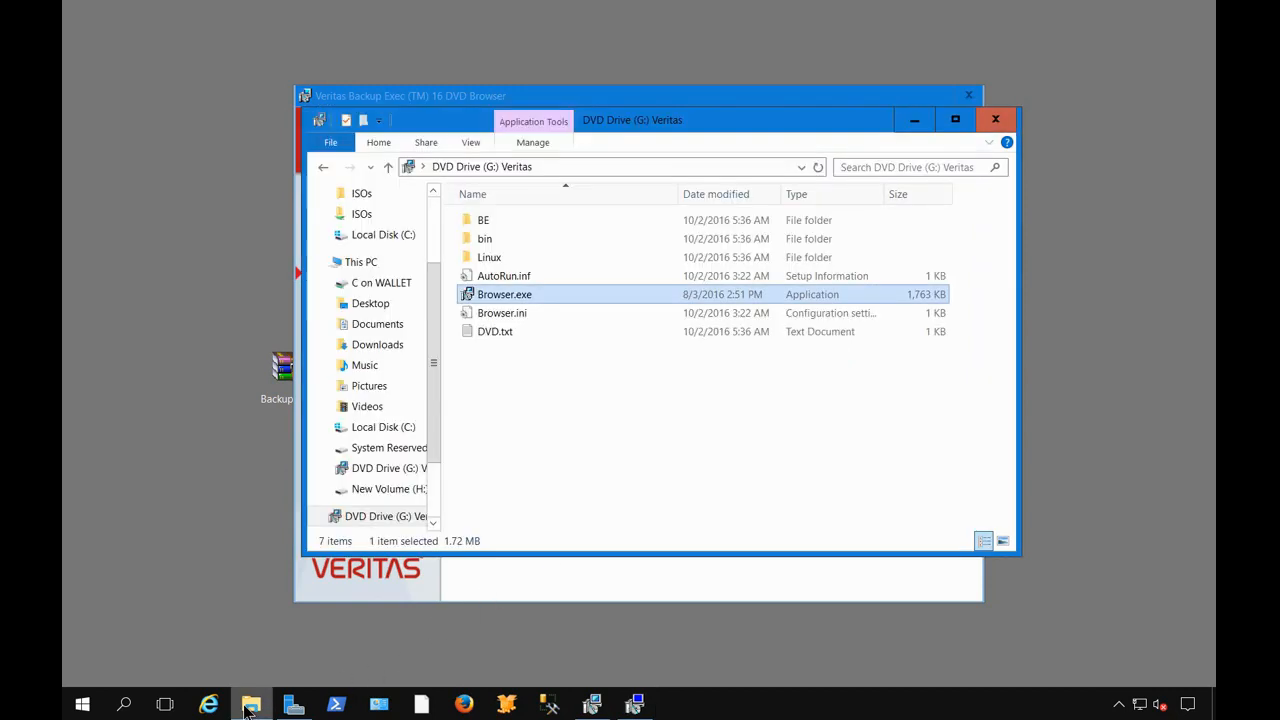
{"action": "left_click", "coordinate": [385, 489]}
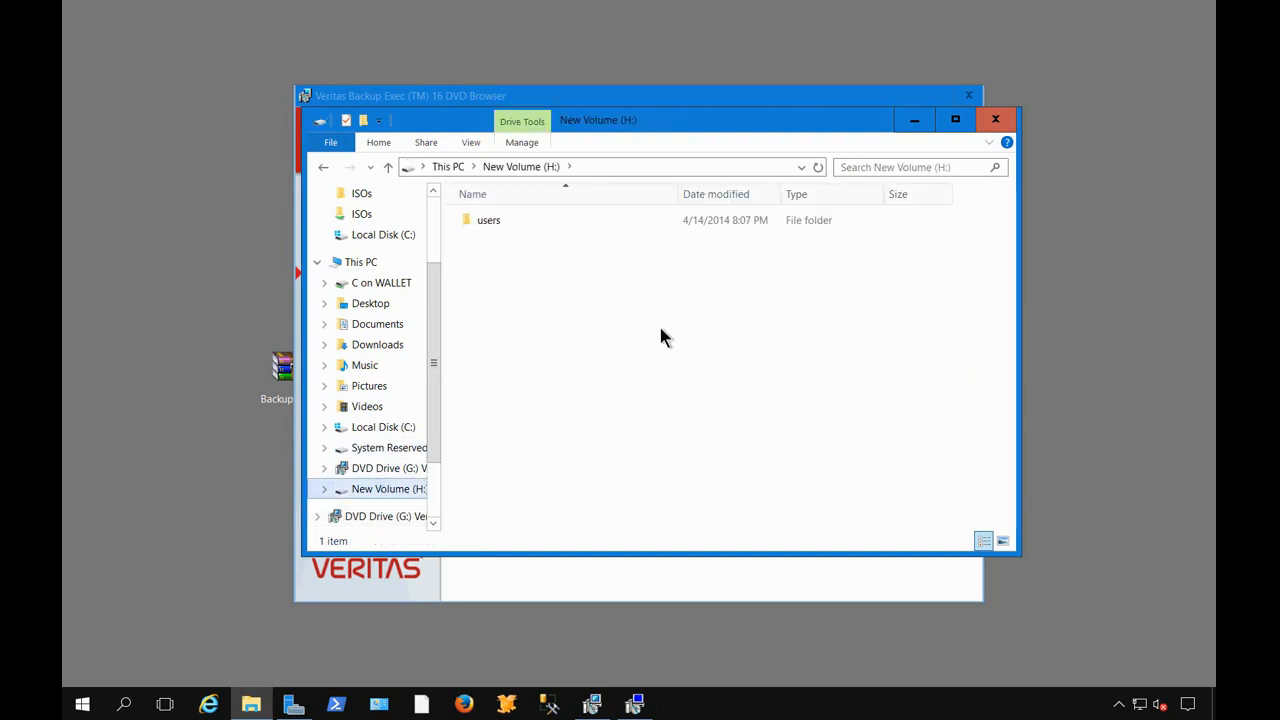
{"action": "left_click", "coordinate": [446, 167]}
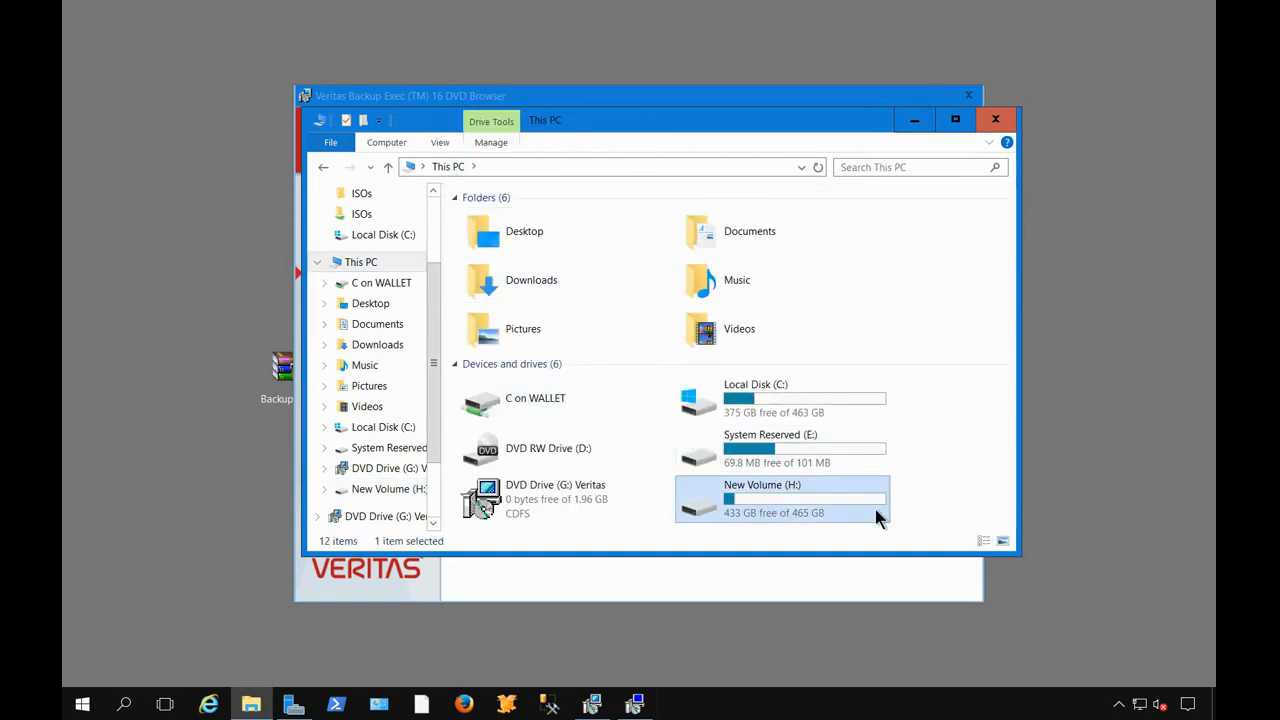
{"action": "left_click", "coordinate": [1002, 122]}
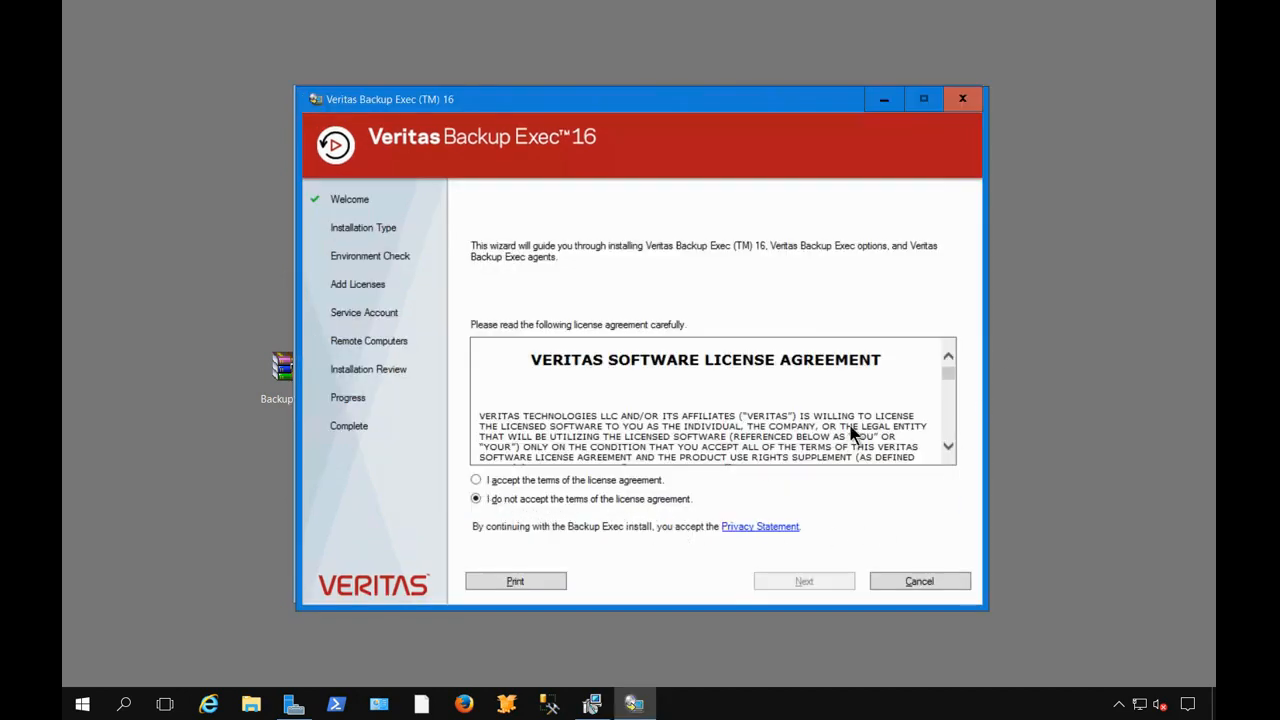
Read through the Veritas software license agreement, accept its terms and continue.
{"action": "left_click_drag", "start_coordinate": [950, 382], "coordinate": [926, 446]}
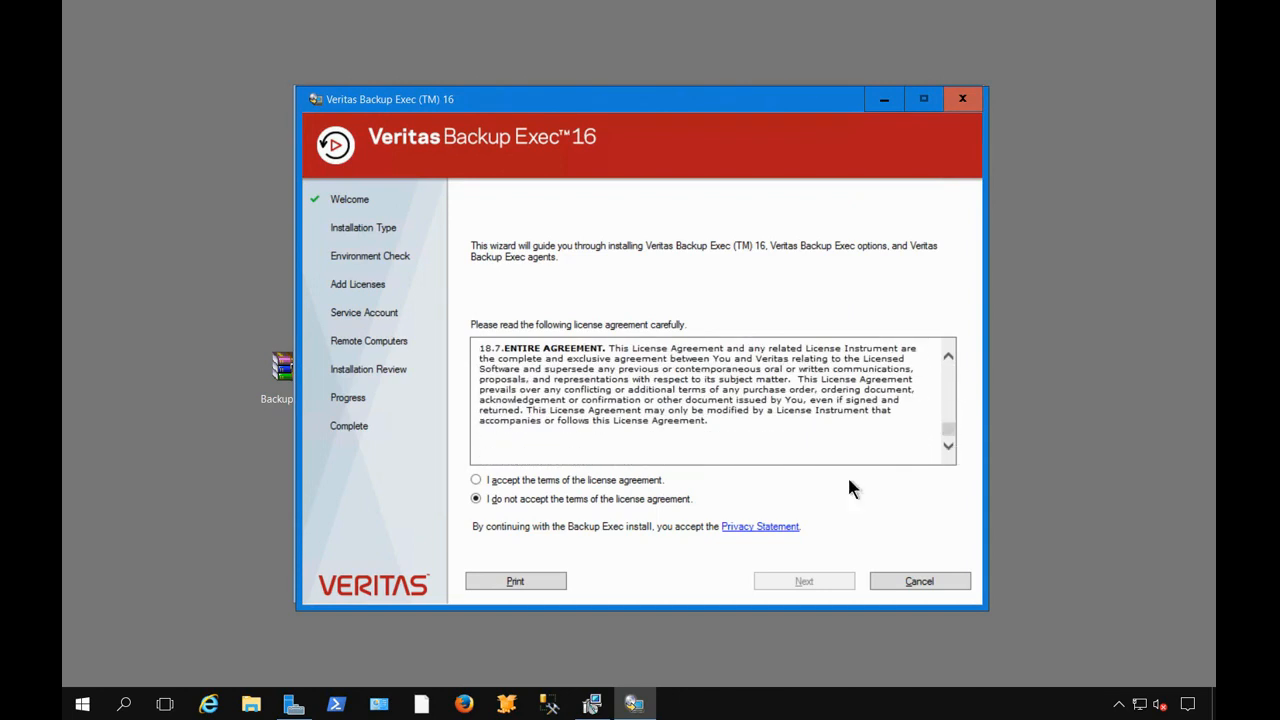
{"action": "left_click", "coordinate": [477, 481]}
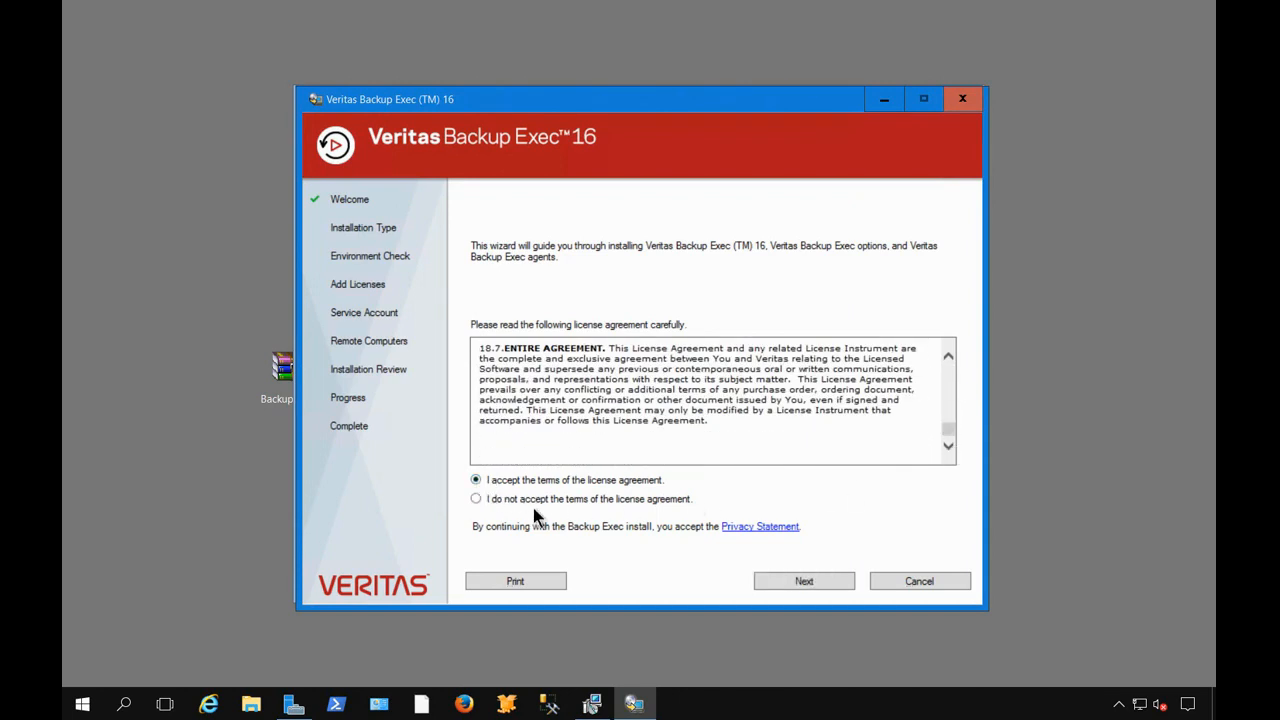
{"action": "left_click", "coordinate": [782, 580]}
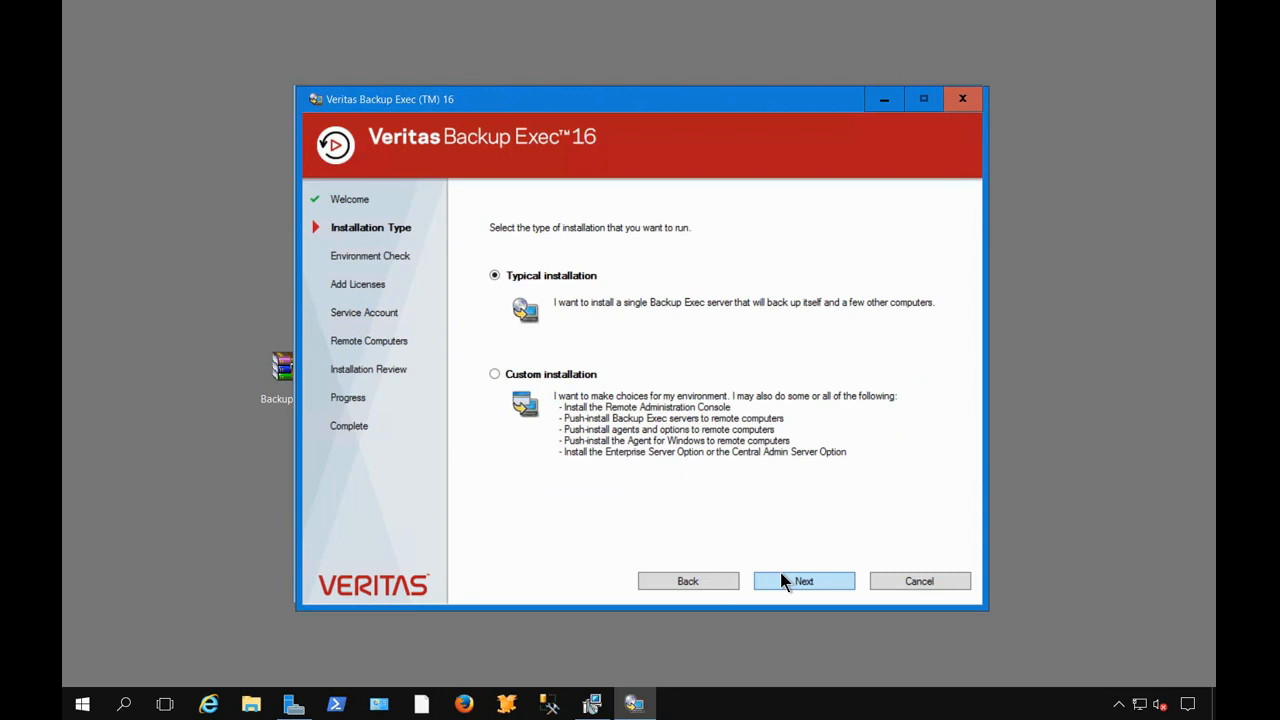
Choose a custom installation and continue with a local installation of the Backup Exec software and options.
{"action": "left_click", "coordinate": [553, 380]}
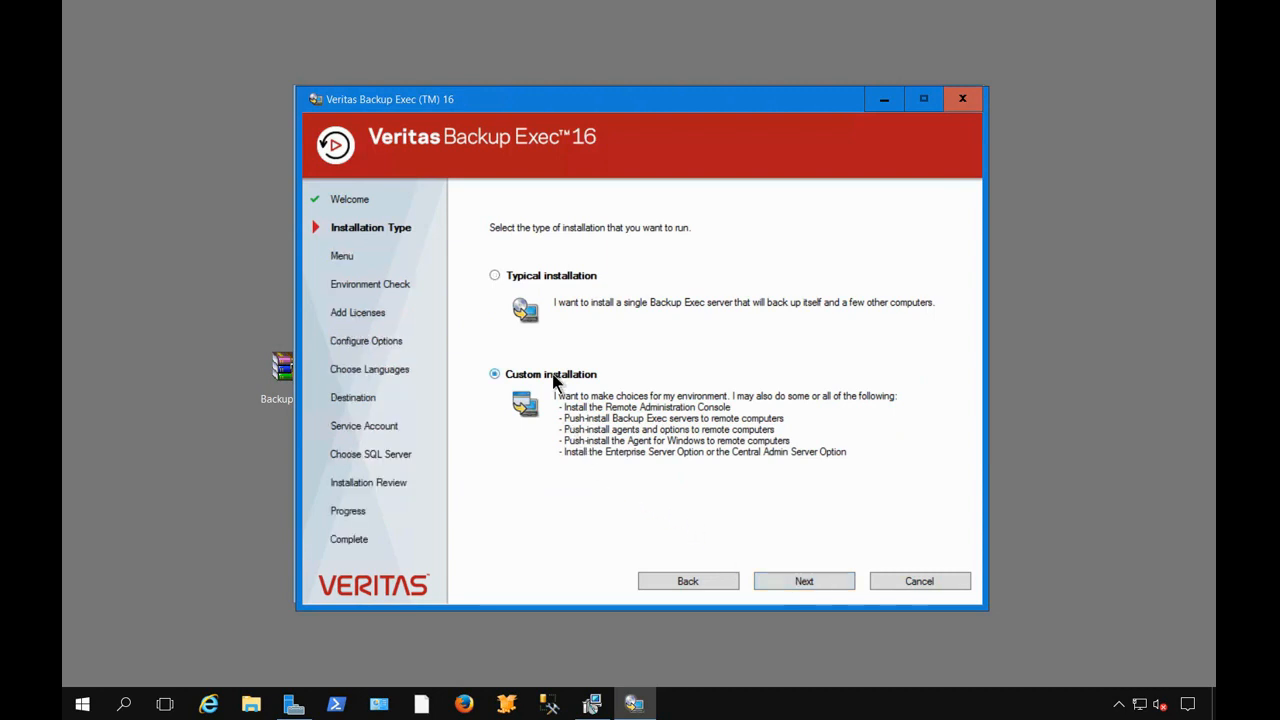
{"action": "left_click", "coordinate": [790, 579]}
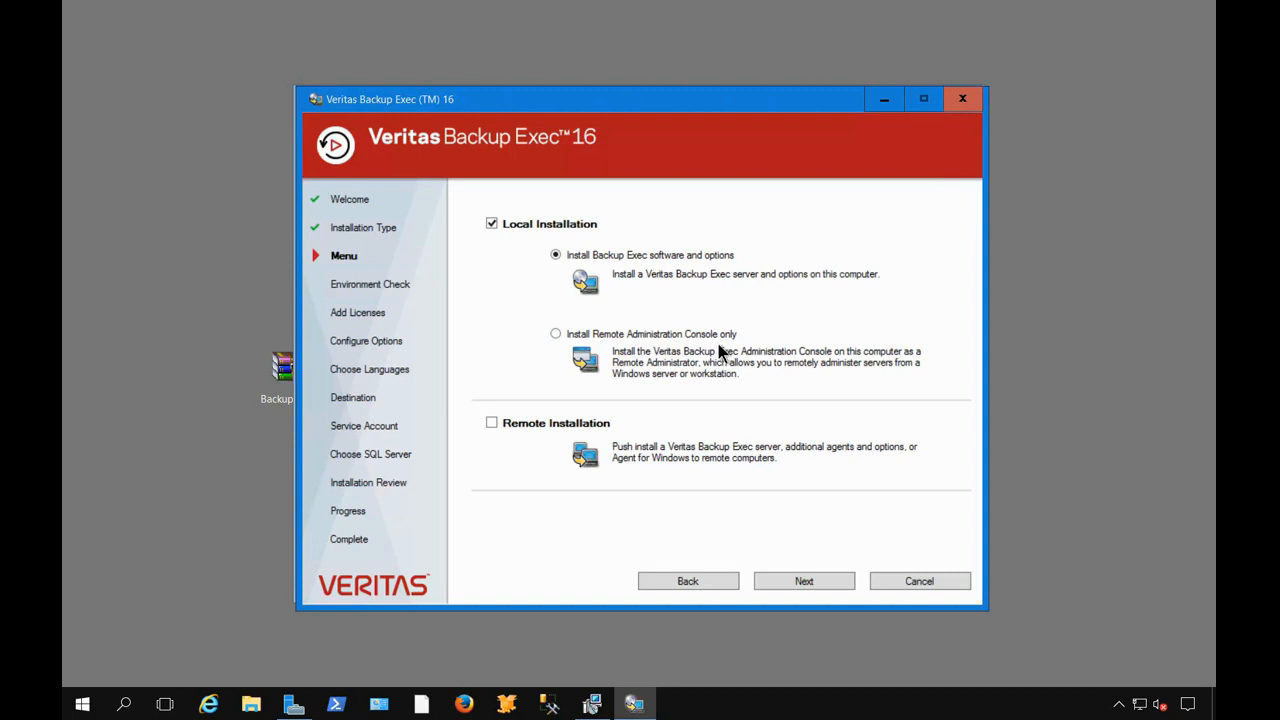
{"action": "left_click", "coordinate": [801, 581]}
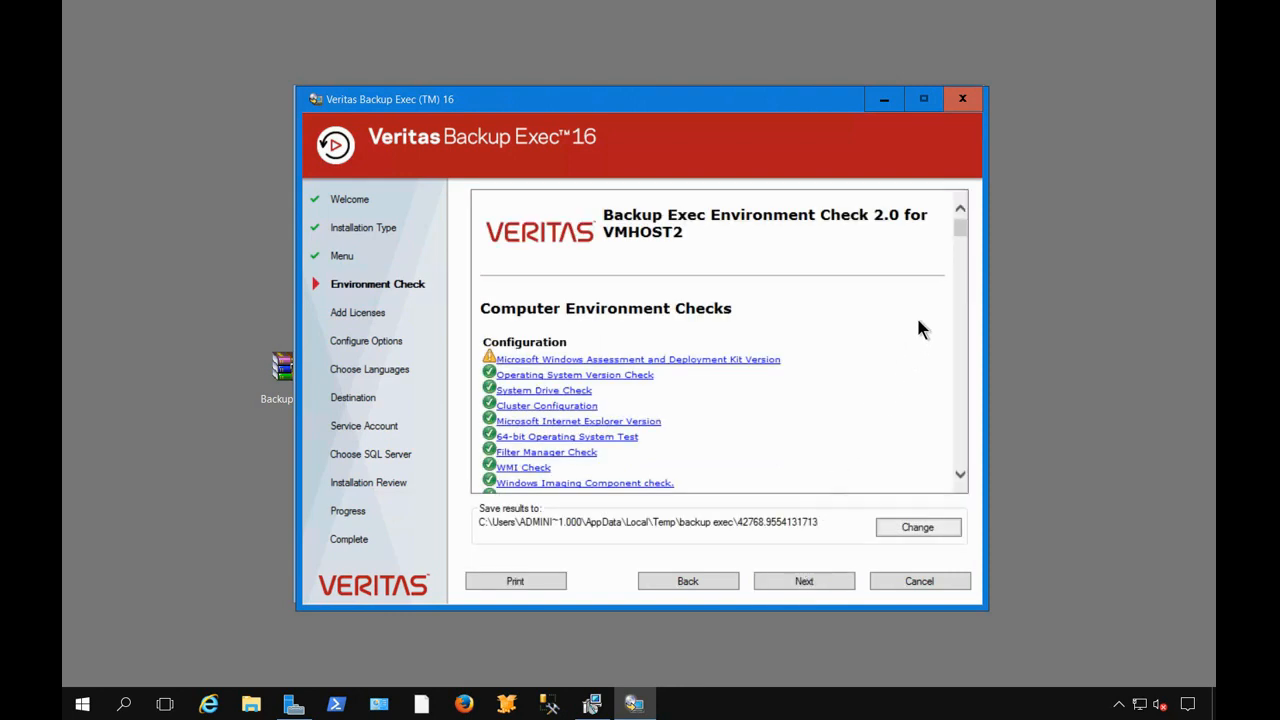
Review the setup's environment check and continue with the 60-day trial version, without entering an Entitlement ID.
{"action": "left_click_drag", "start_coordinate": [959, 230], "coordinate": [967, 303]}
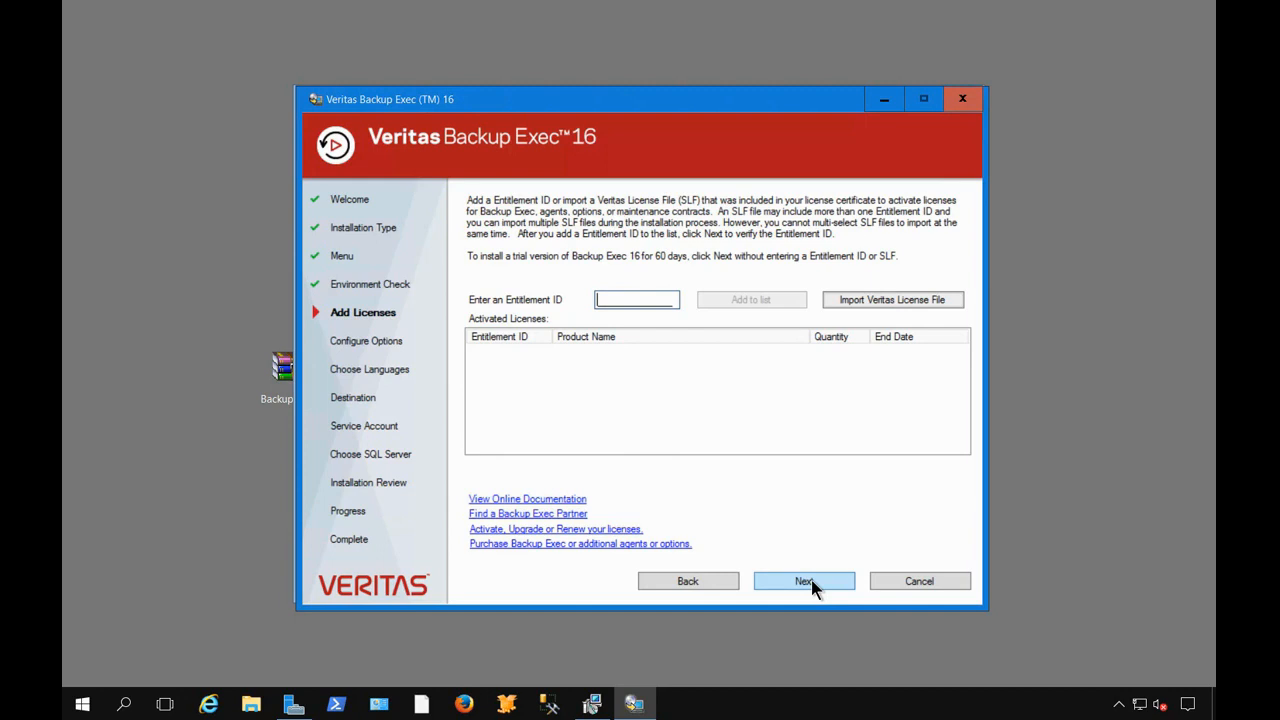
{"action": "left_click", "coordinate": [805, 581]}
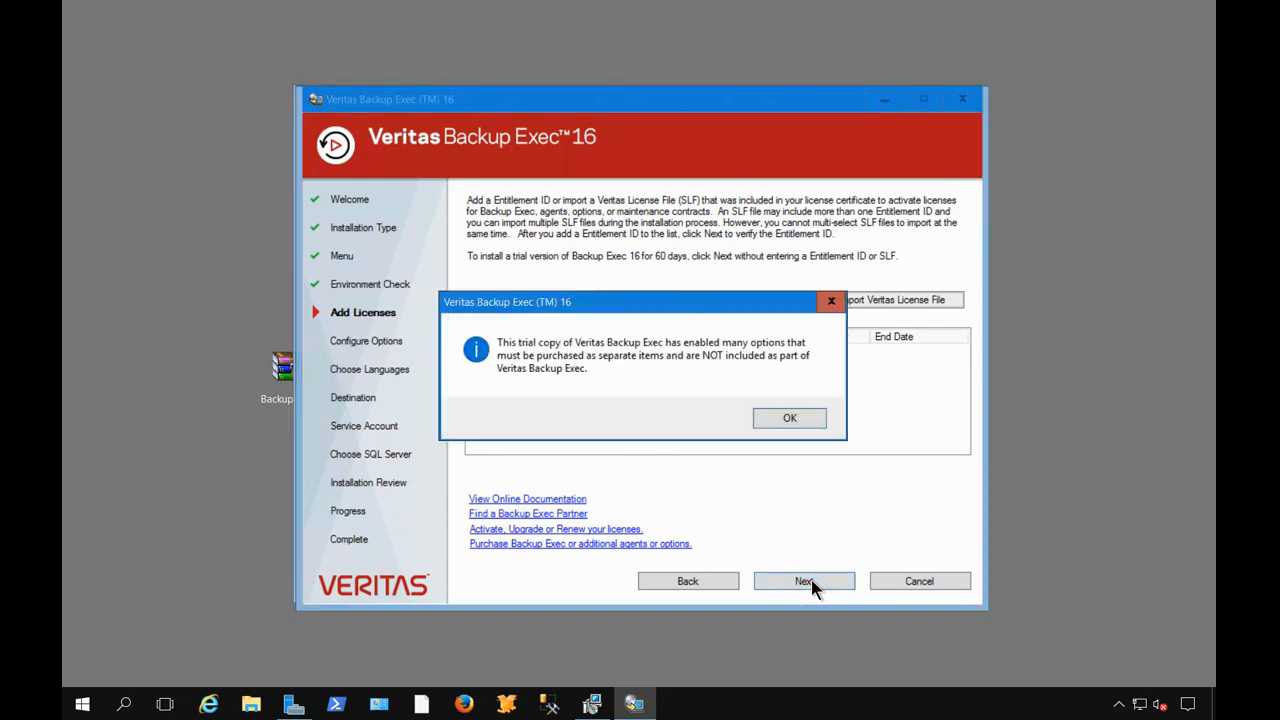
{"action": "left_click", "coordinate": [789, 420]}
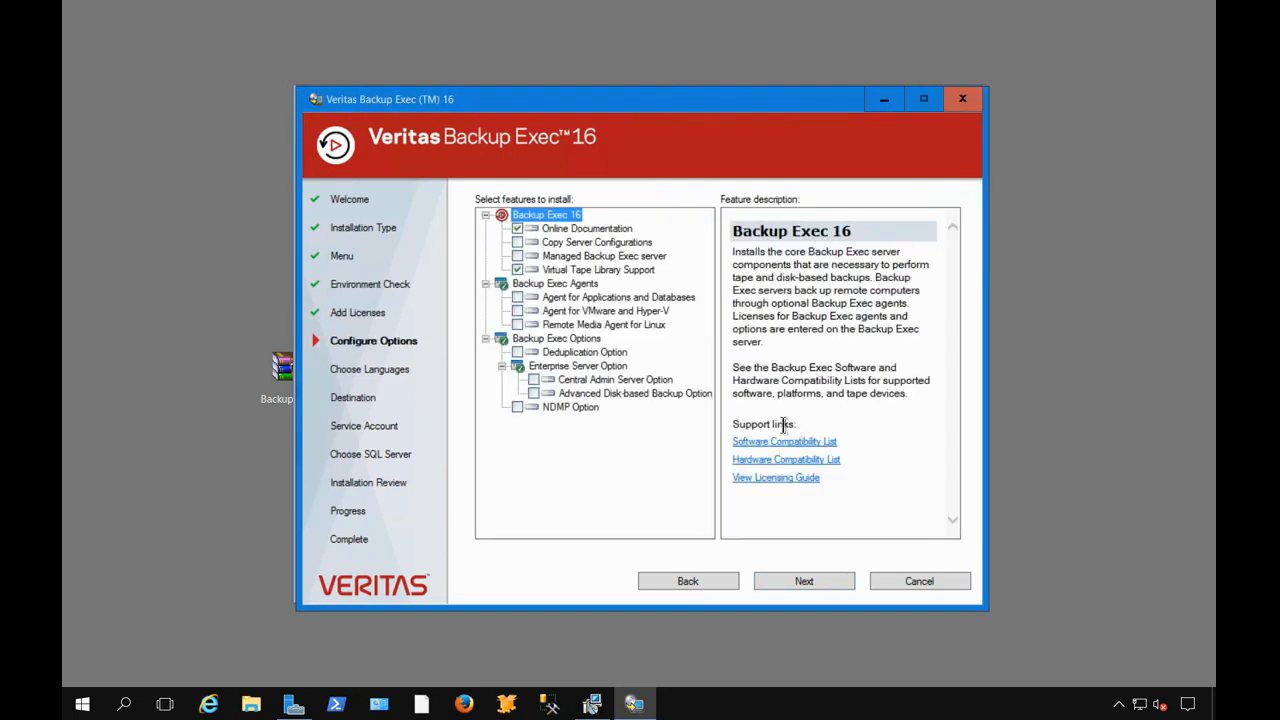
Review the descriptions of the Backup Exec 16 features and select Agent for Applications and Databases and Agent for VMware and Hyper-V.
{"action": "left_click", "coordinate": [582, 245]}
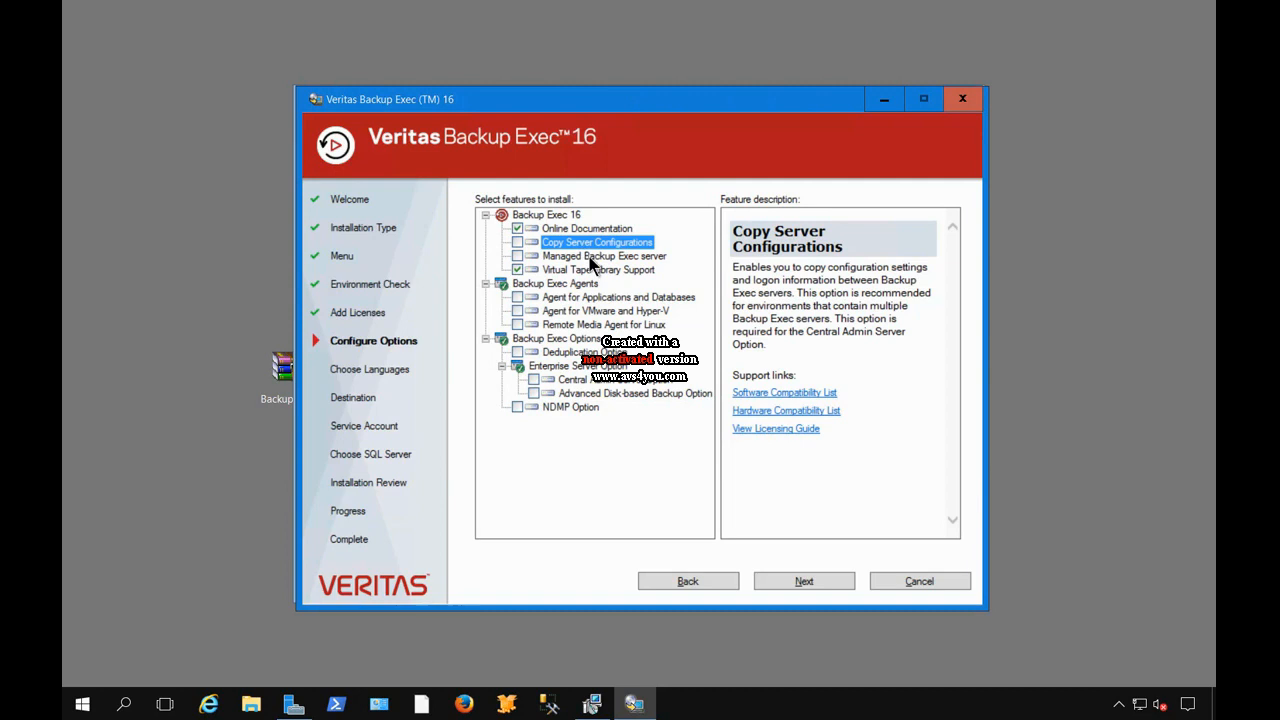
{"action": "left_click", "coordinate": [591, 262]}
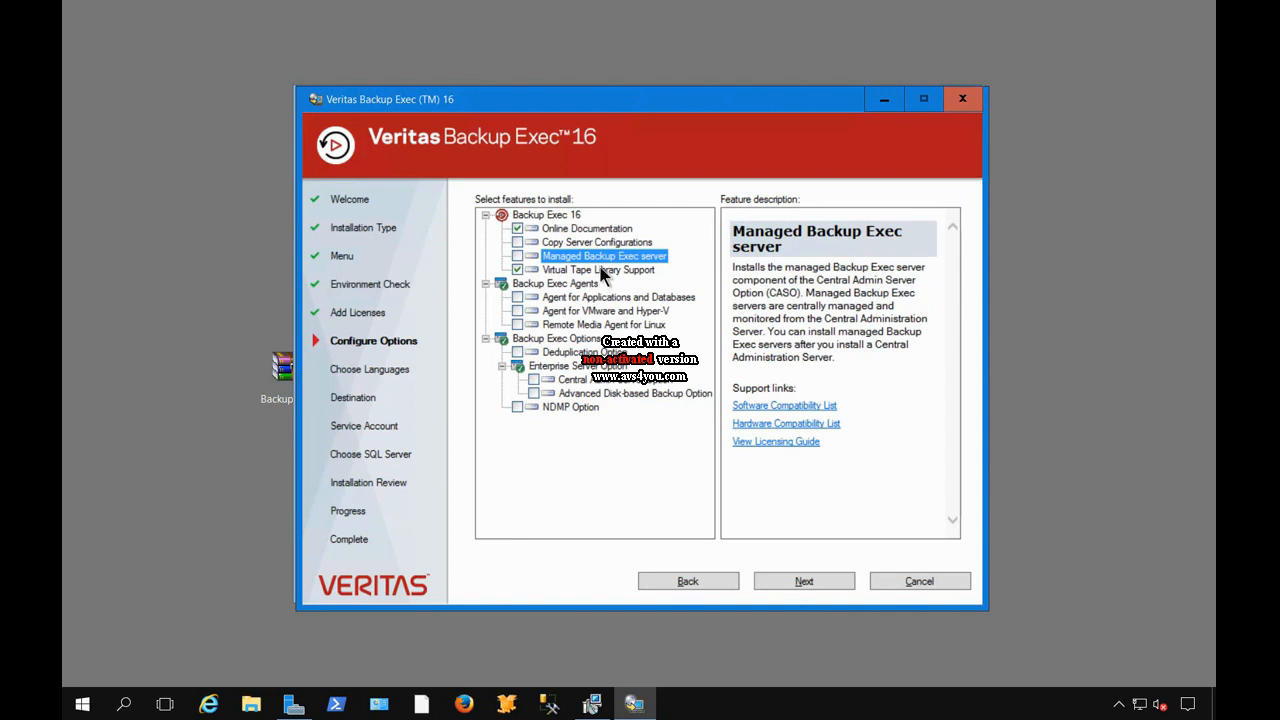
{"action": "left_click", "coordinate": [601, 273]}
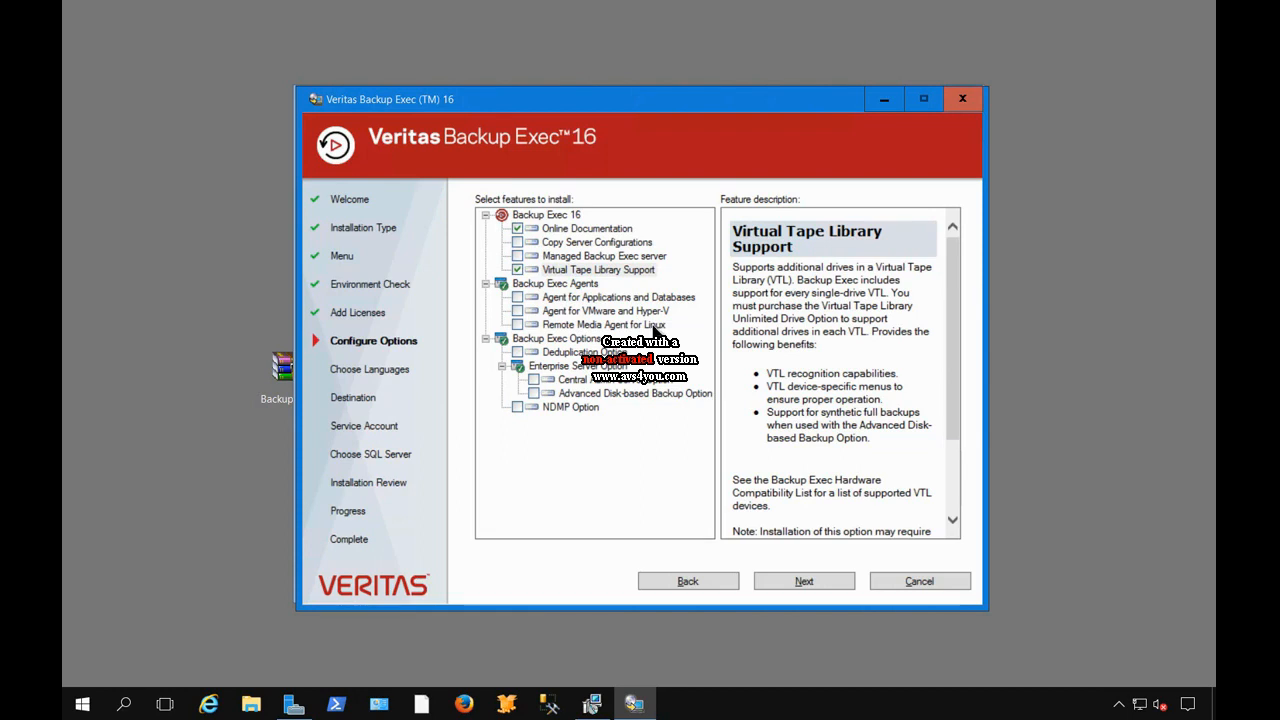
{"action": "left_click", "coordinate": [518, 298]}
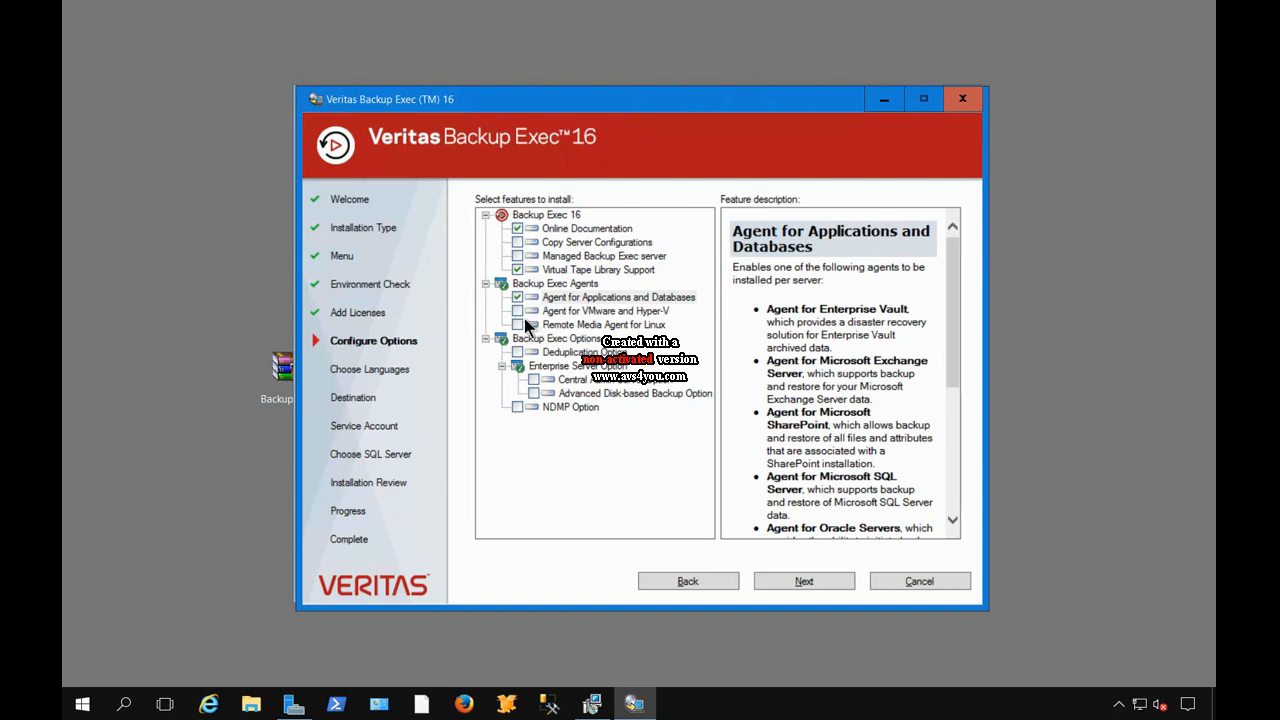
{"action": "left_click", "coordinate": [517, 311]}
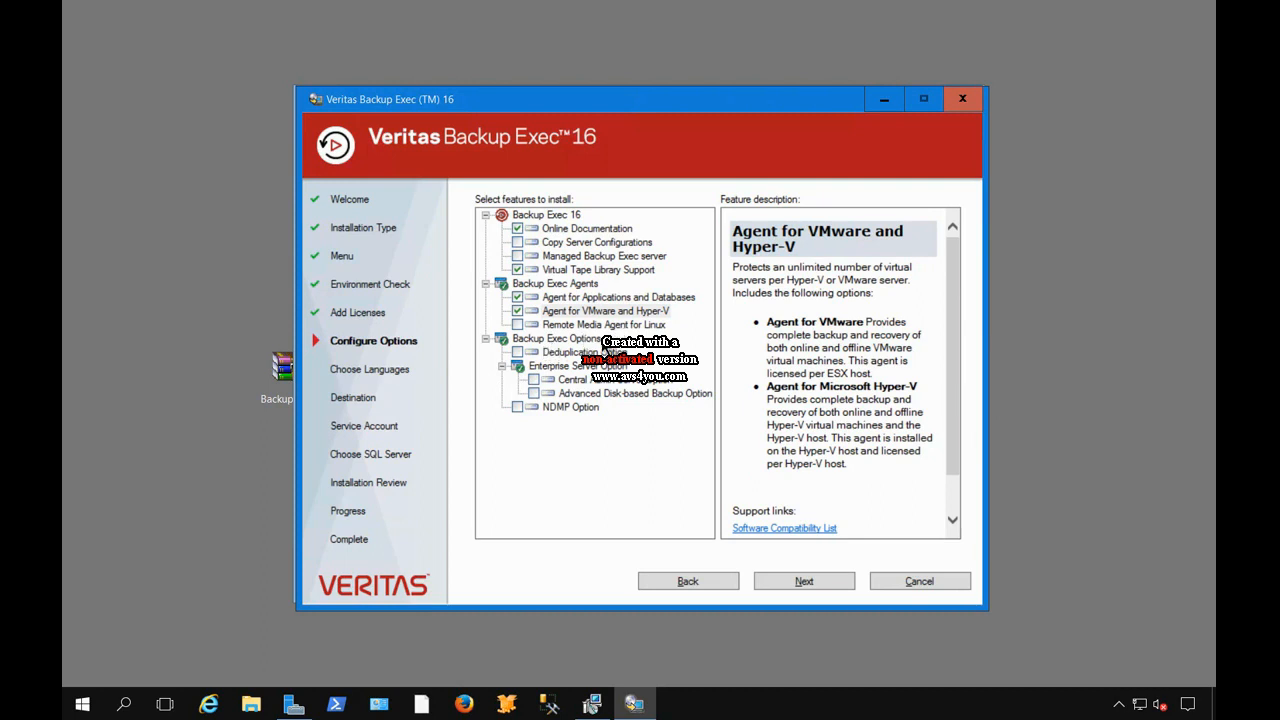
Add the Deduplication Option and the Advanced Disk-based Backup Option, review the NDMP Option without selecting it, and continue.
{"action": "left_click", "coordinate": [586, 353]}
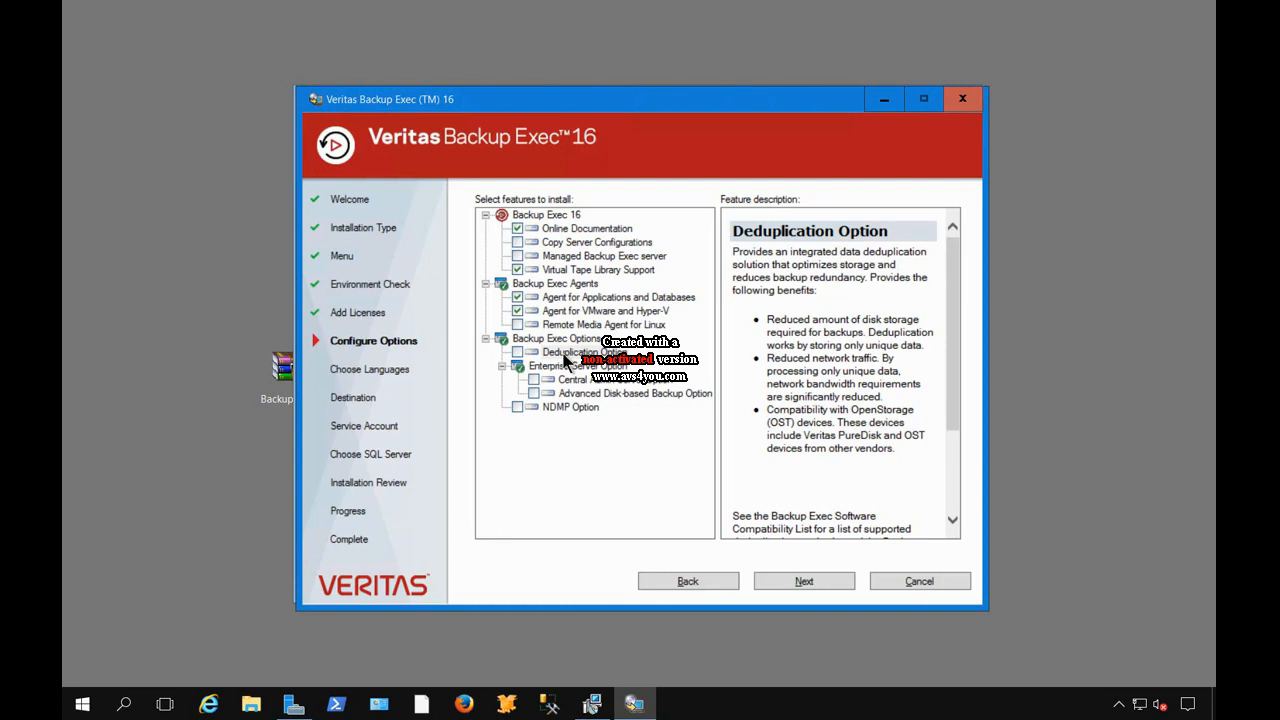
{"action": "left_click", "coordinate": [516, 351]}
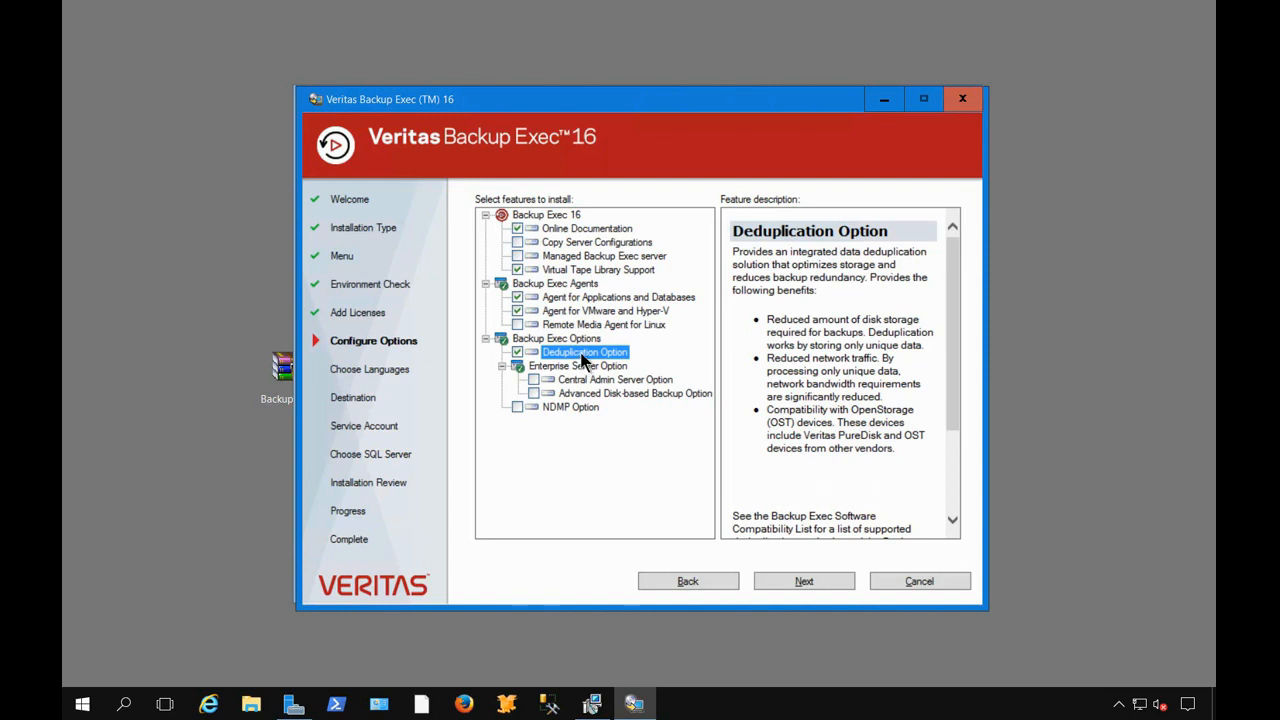
{"action": "left_click", "coordinate": [630, 393]}
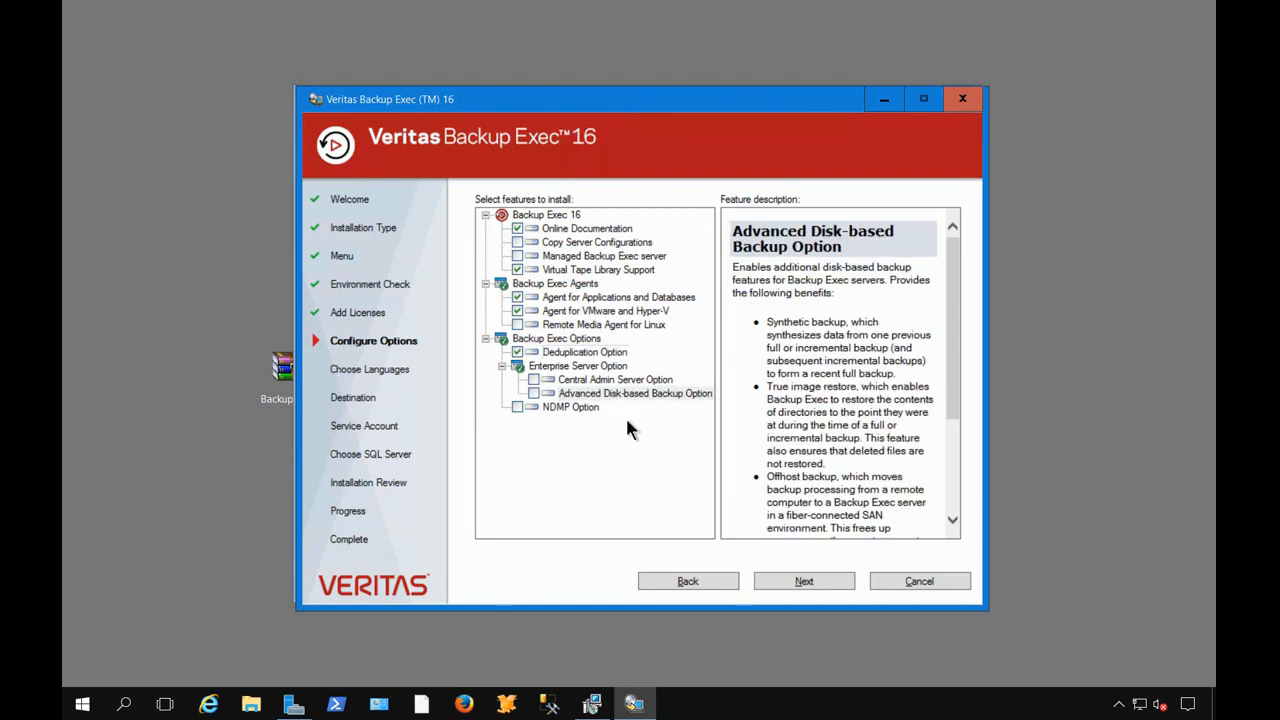
{"action": "left_click", "coordinate": [535, 391]}
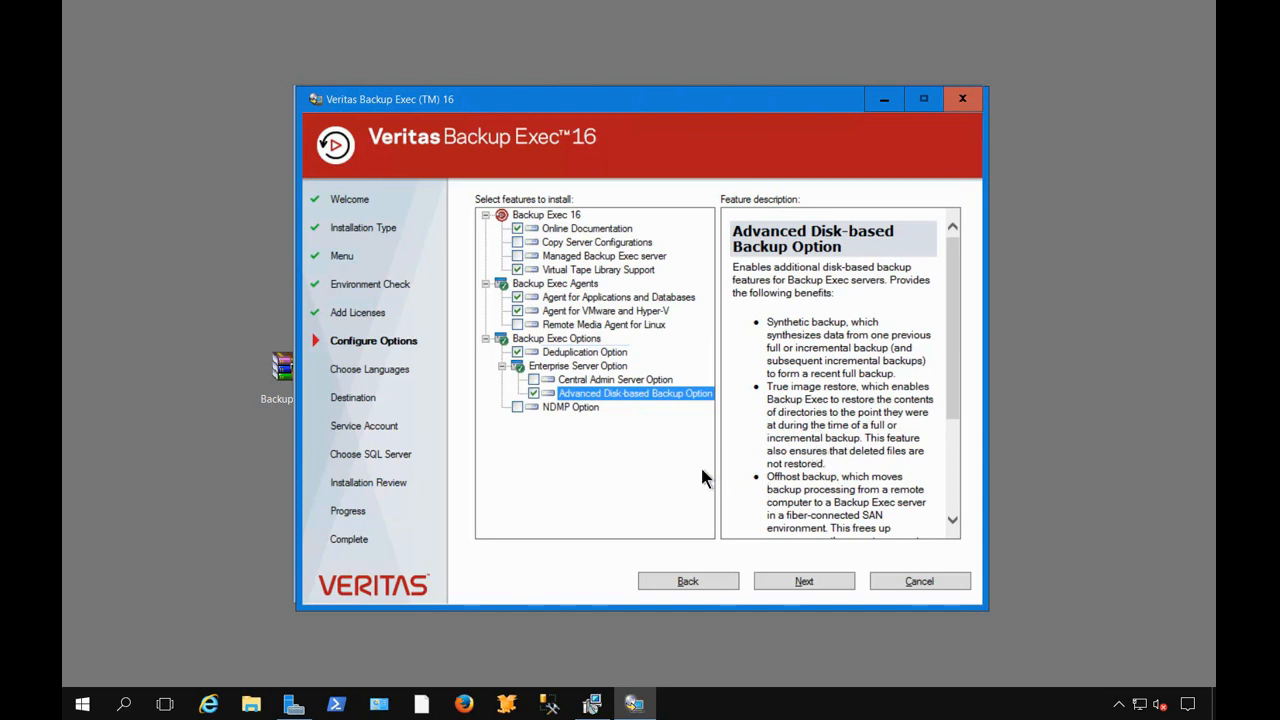
{"action": "left_click", "coordinate": [950, 470]}
{"action": "left_click_drag", "start_coordinate": [949, 470], "coordinate": [960, 314]}
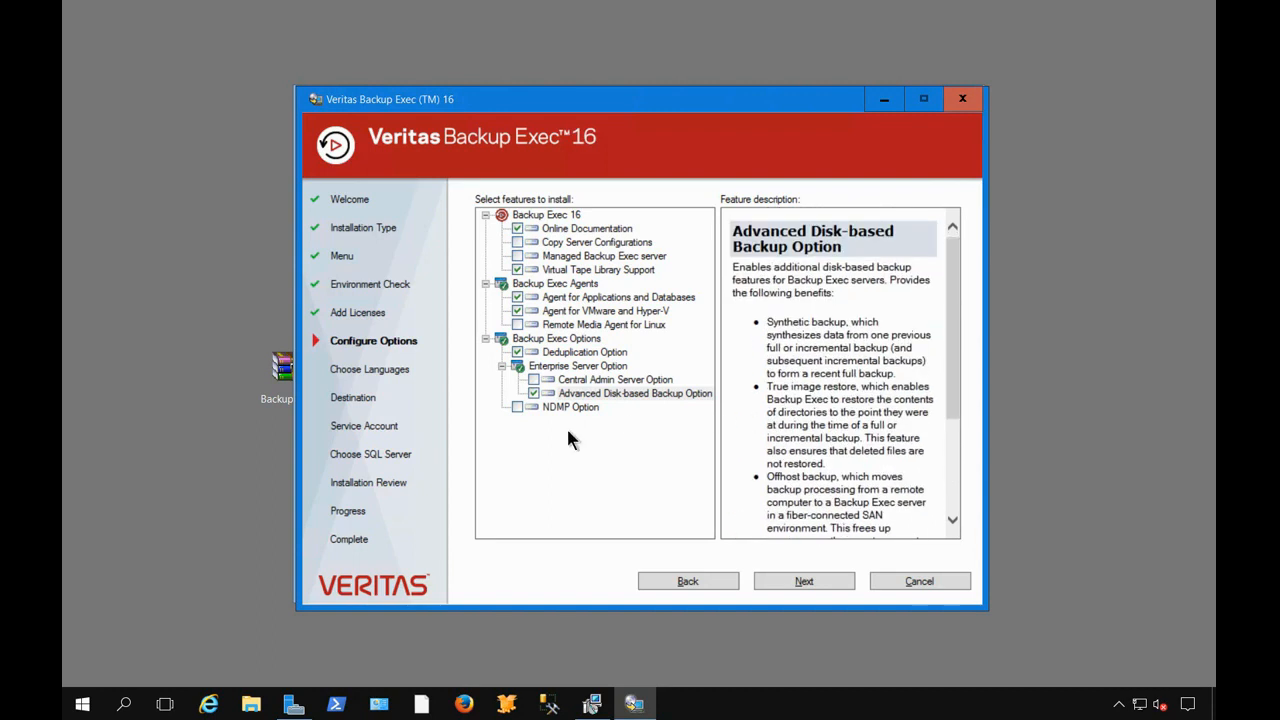
{"action": "left_click", "coordinate": [586, 409]}
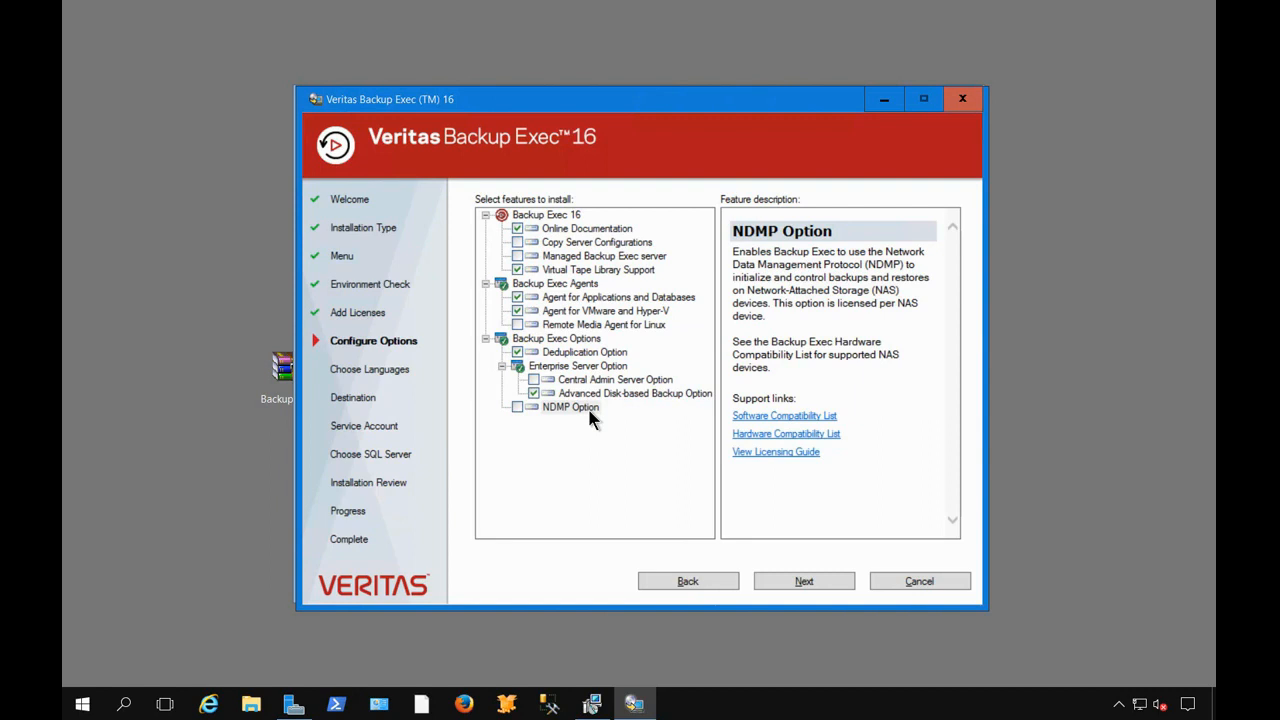
{"action": "left_click", "coordinate": [783, 578]}
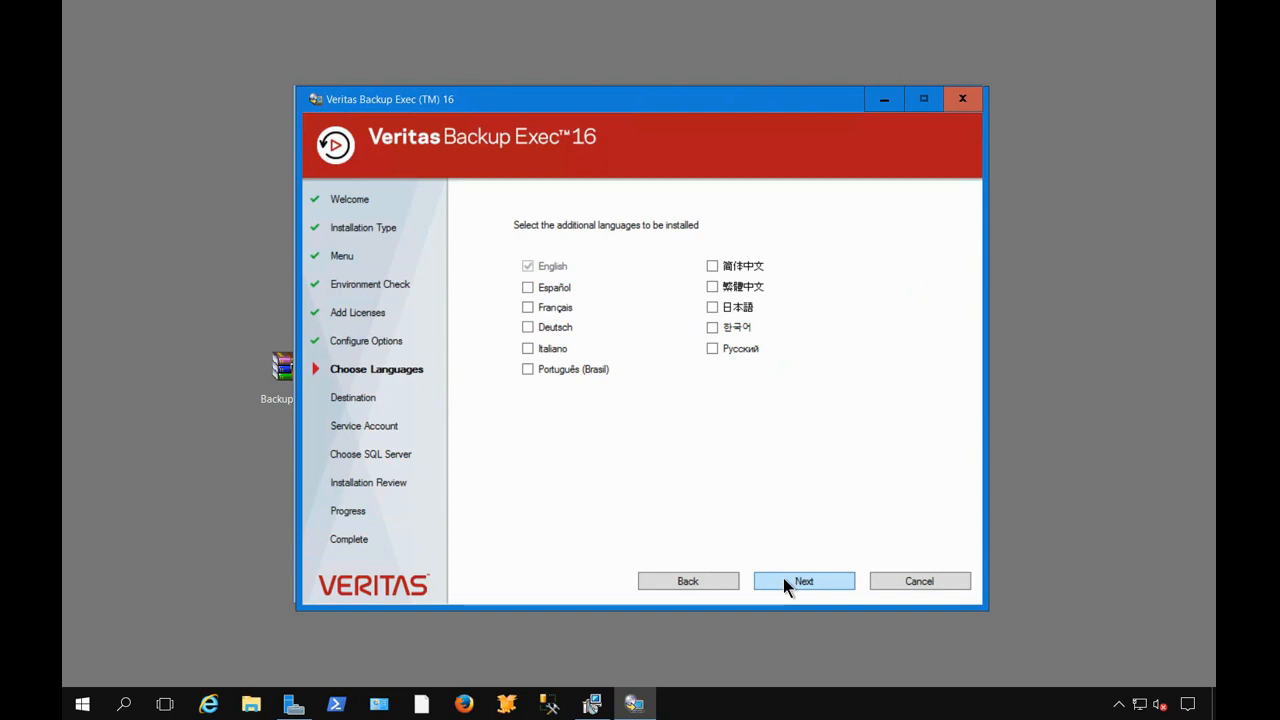
Continue without additional languages and set the installation destination to drive C, in C:\Program Files\Veritas\Backup Exec\.
{"action": "left_click", "coordinate": [783, 578]}
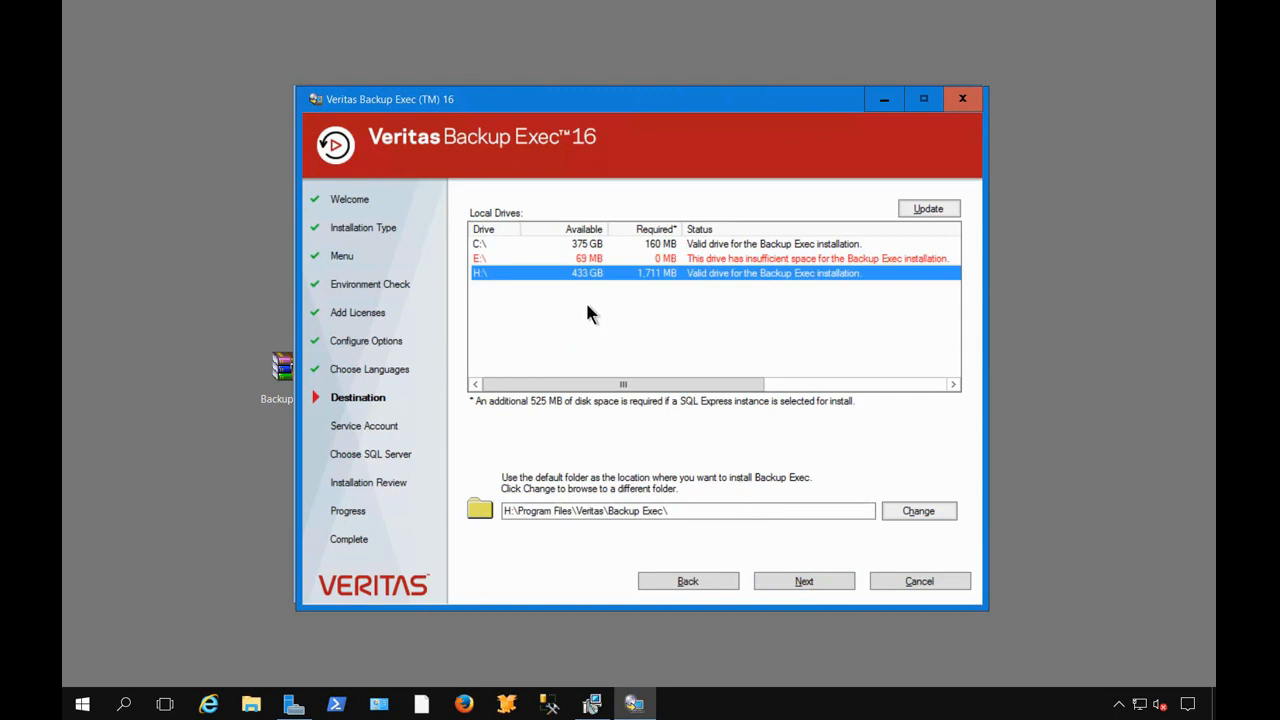
{"action": "left_click", "coordinate": [545, 246]}
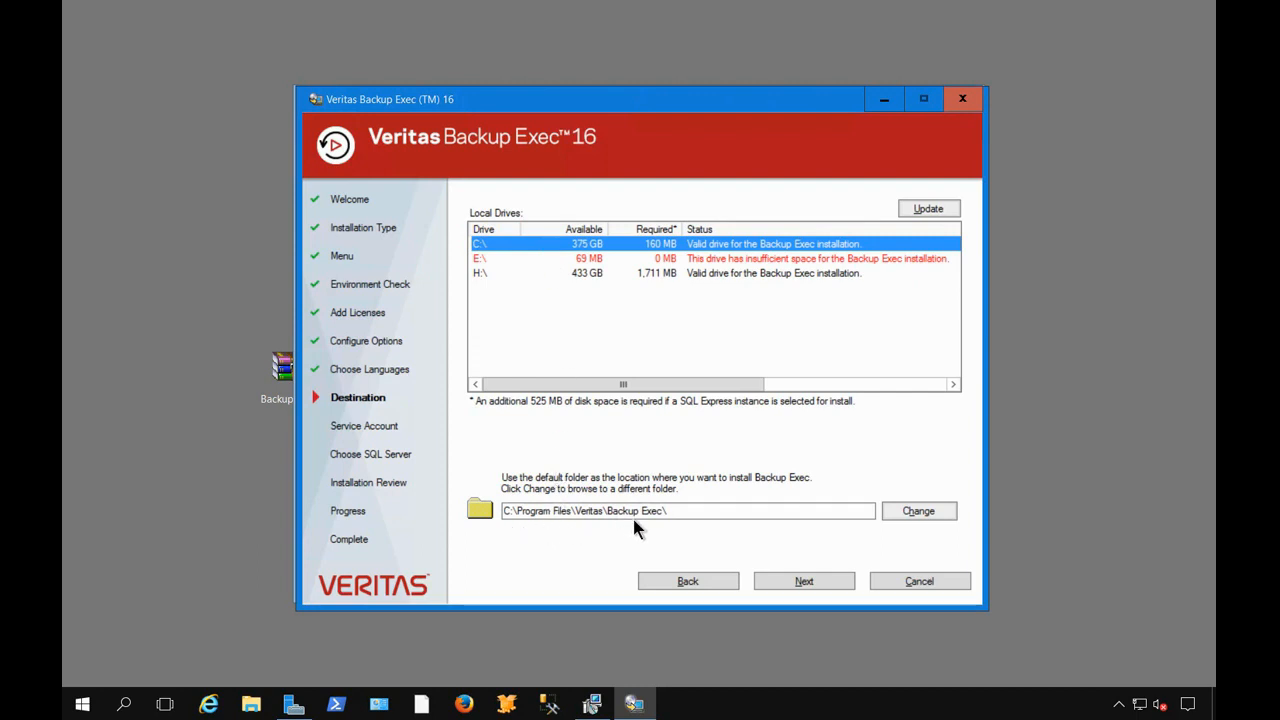
{"action": "left_click", "coordinate": [800, 581]}
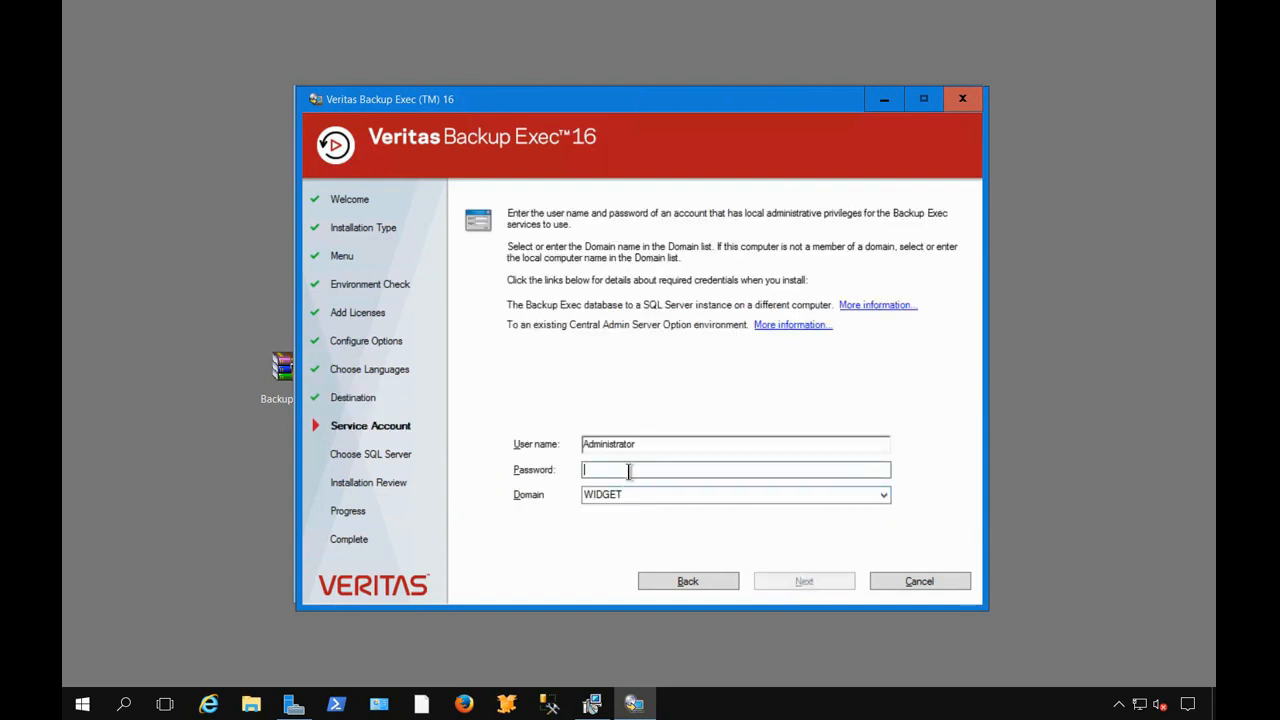
Enter the password of the Administrator service account in the WIDGET domain and accept the rights granted to it.
{"action": "type", "text": "••••••••"}
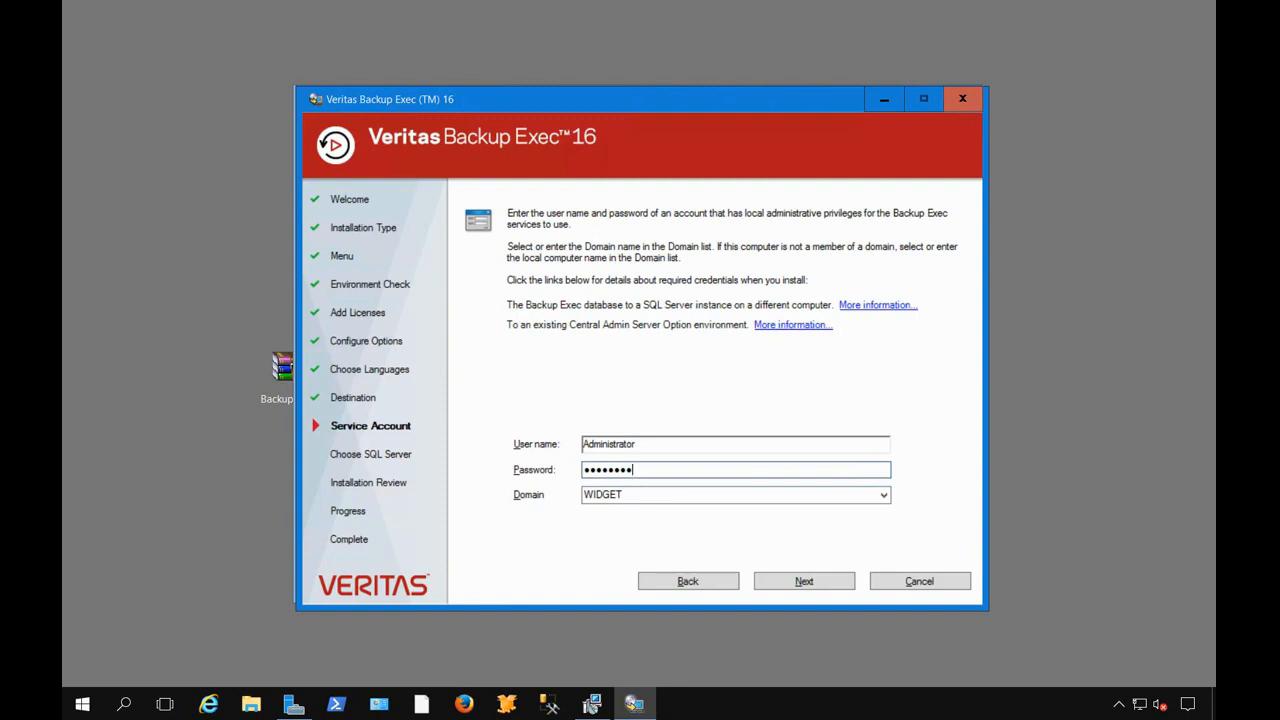
{"action": "left_click", "coordinate": [801, 584]}
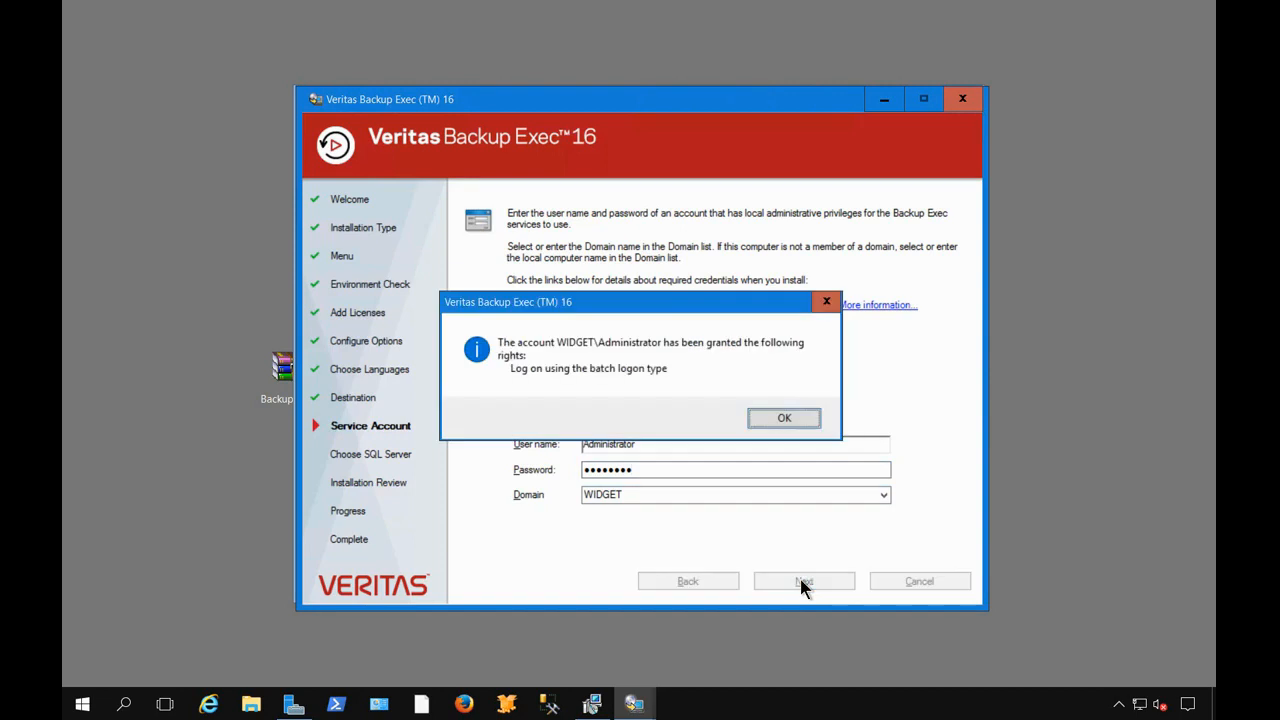
{"action": "left_click", "coordinate": [772, 421]}
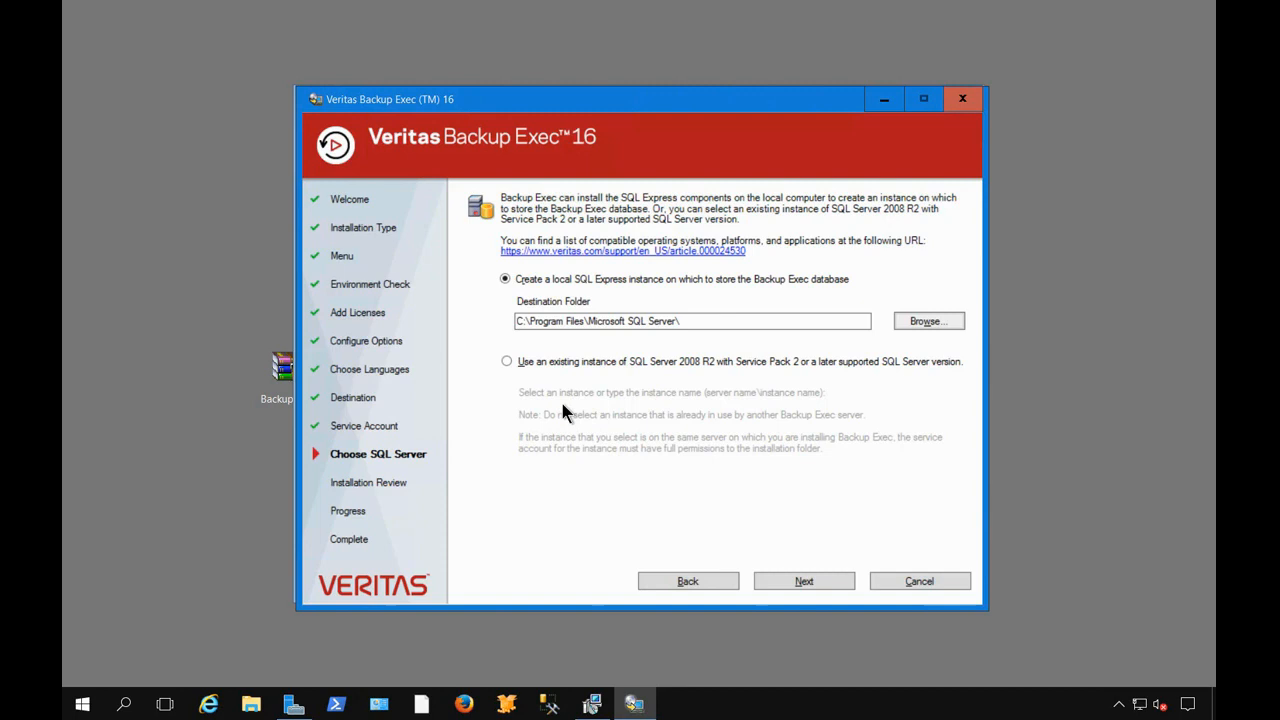
Choose the existing SQL Server instance VMHOST2 for the Backup Exec database and start the installation from the install summary.
{"action": "left_click", "coordinate": [506, 362]}
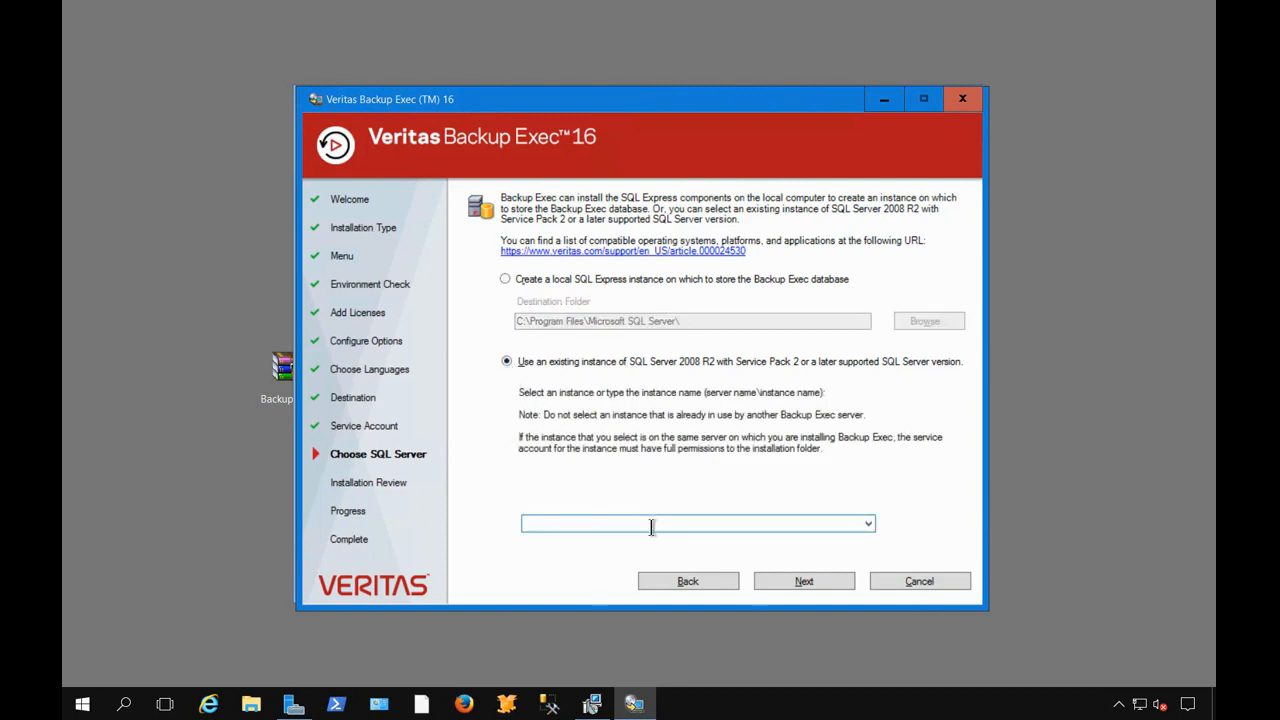
{"action": "left_click", "coordinate": [868, 524]}
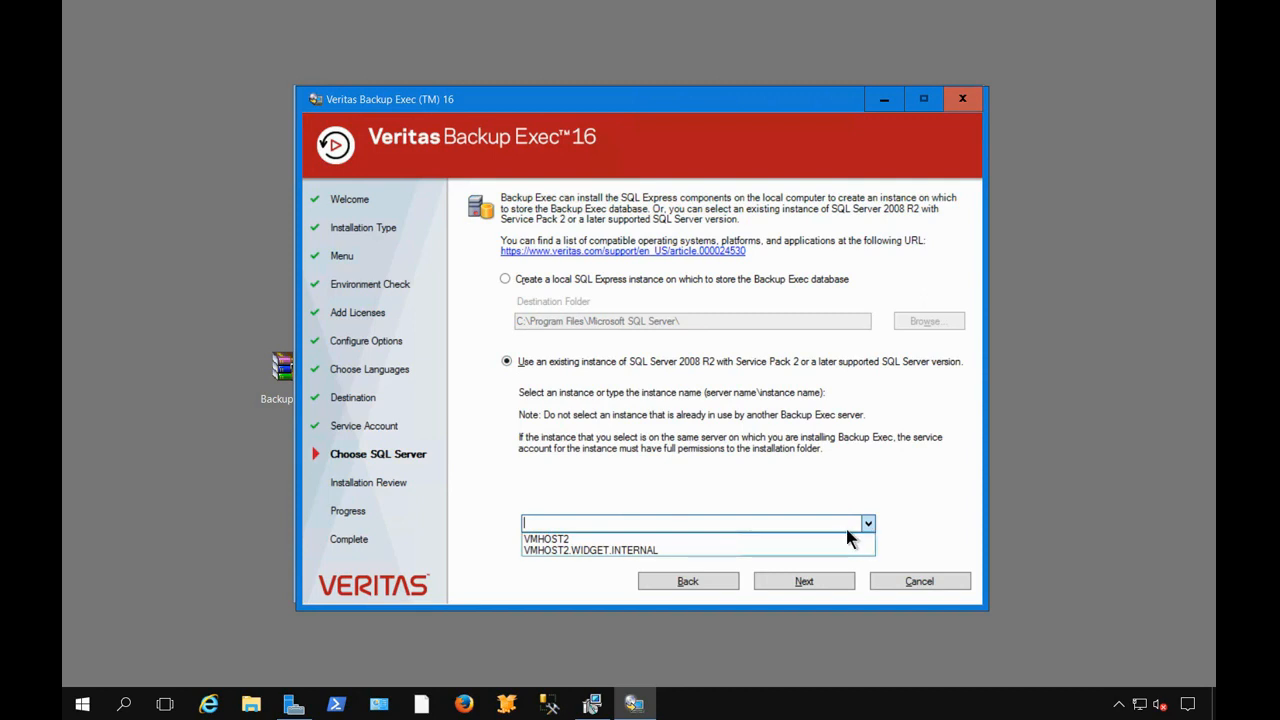
{"action": "left_click", "coordinate": [844, 539]}
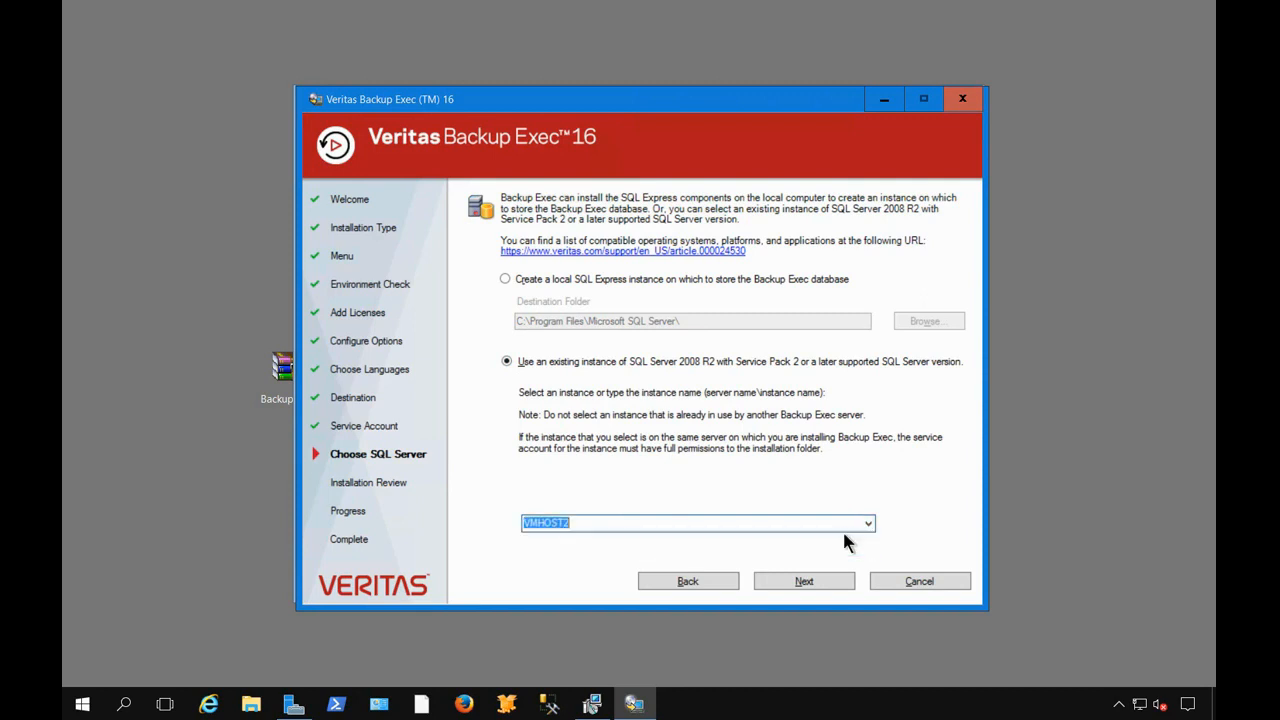
{"action": "left_click", "coordinate": [816, 586]}
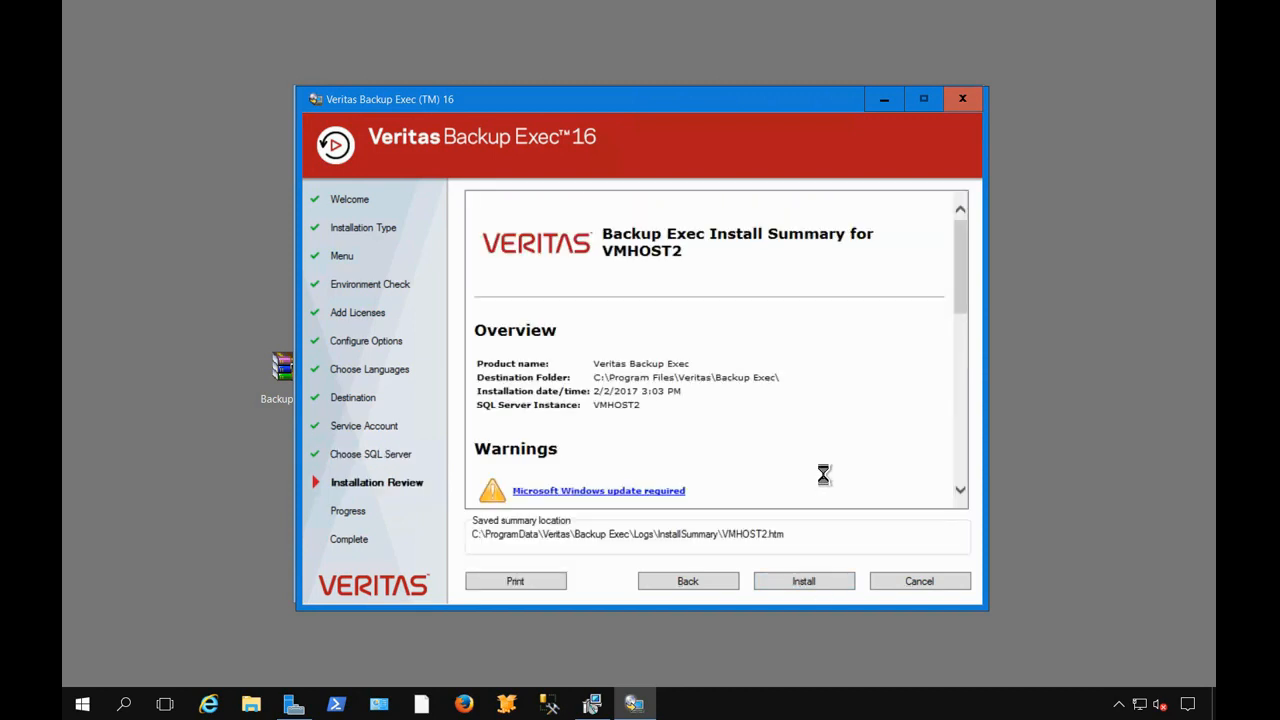
{"action": "left_click", "coordinate": [805, 581]}
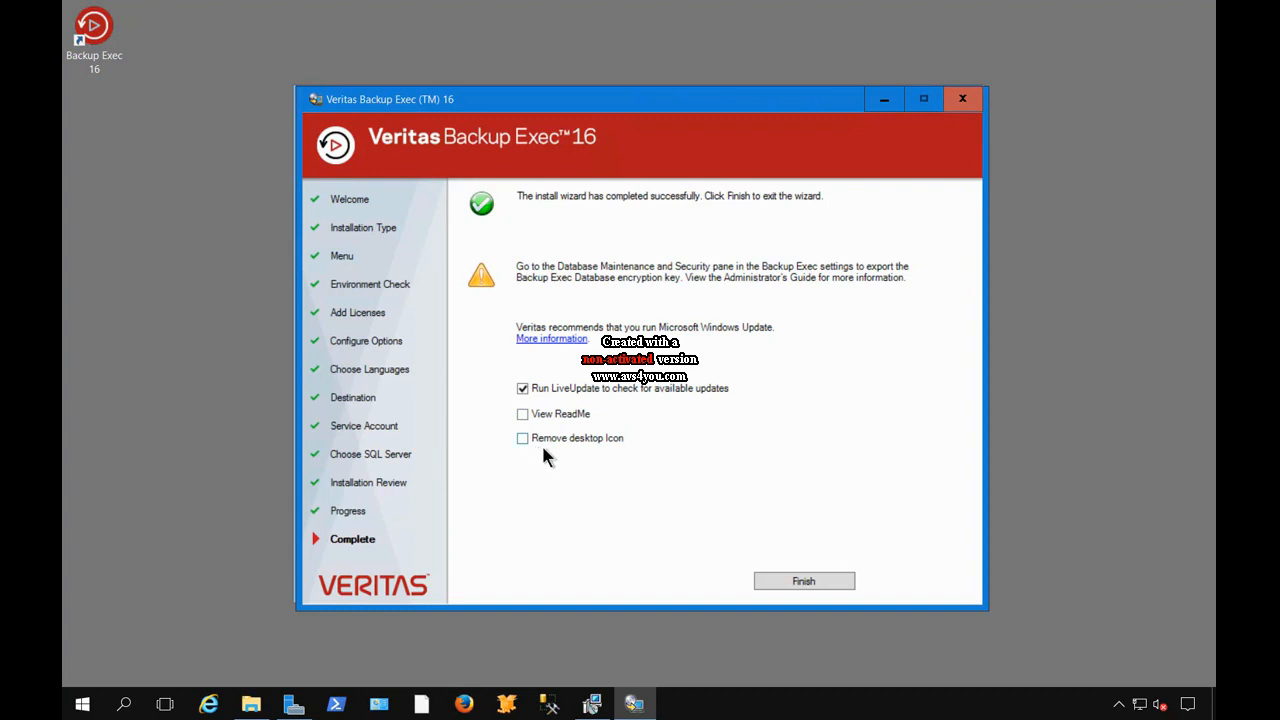
Finish the installation wizard with LiveUpdate set to run, and skip the survey.
{"action": "left_click", "coordinate": [776, 580]}
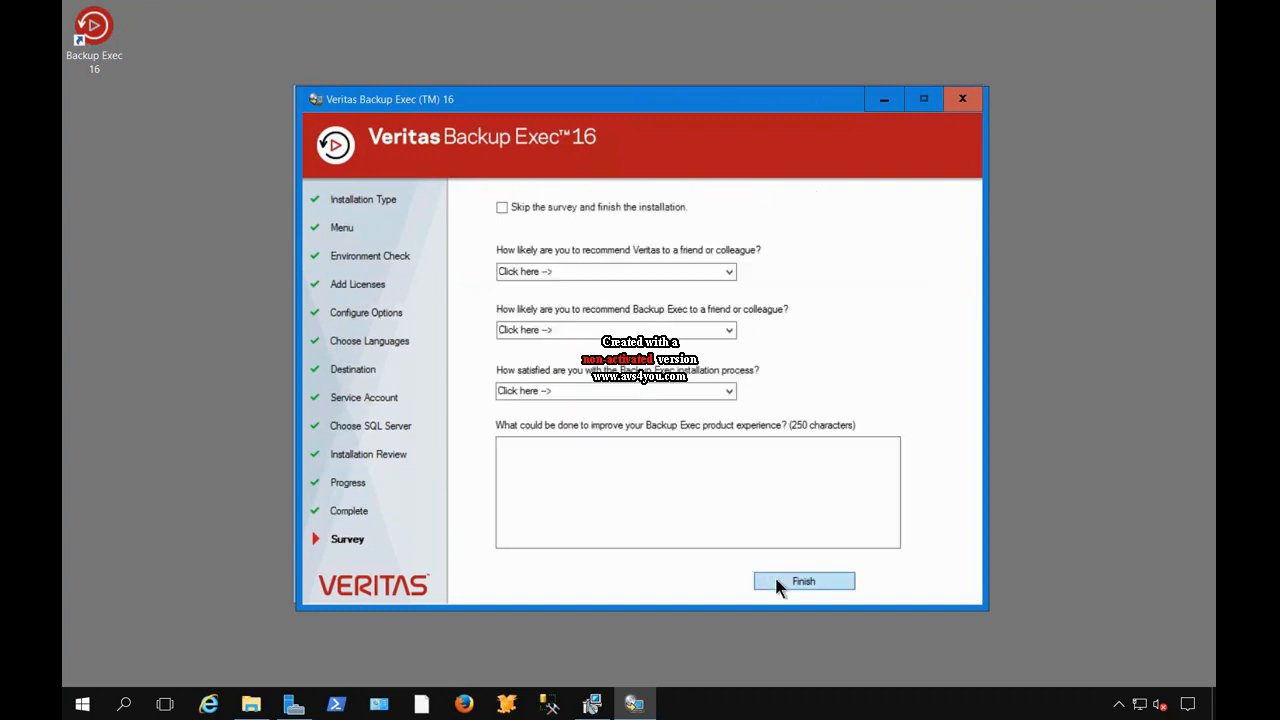
{"action": "left_click", "coordinate": [568, 207]}
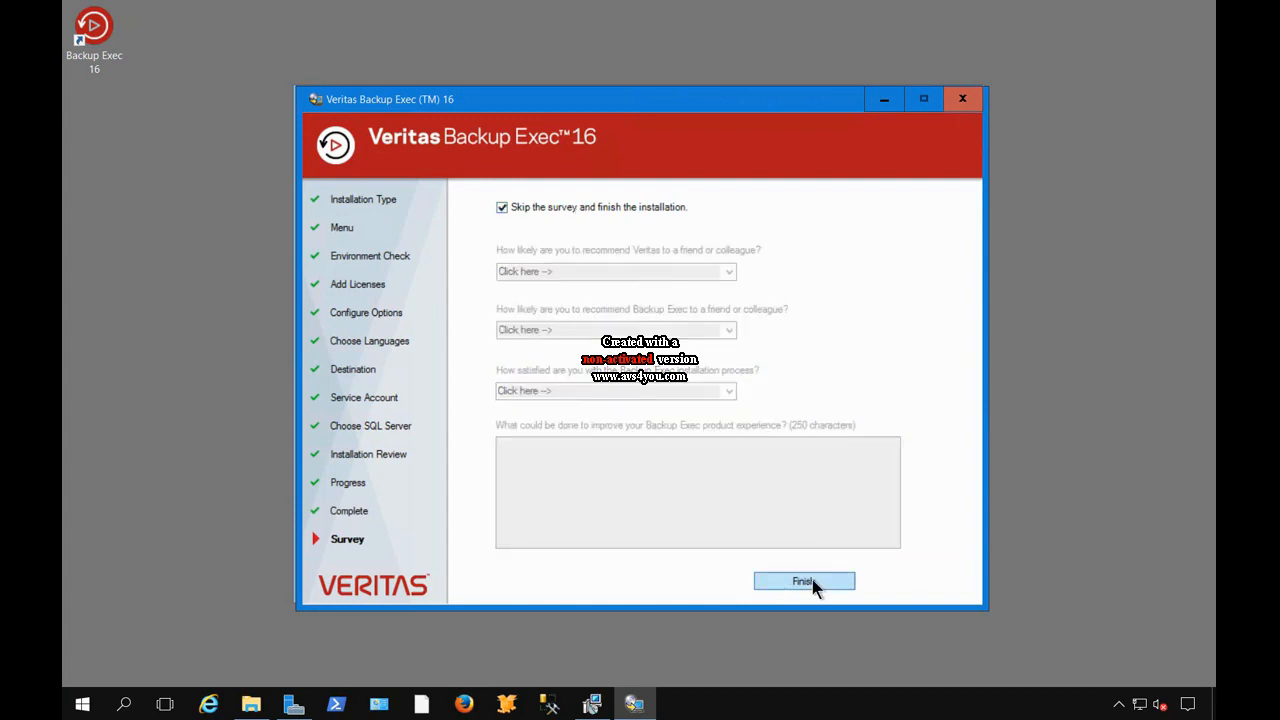
{"action": "left_click", "coordinate": [806, 582]}
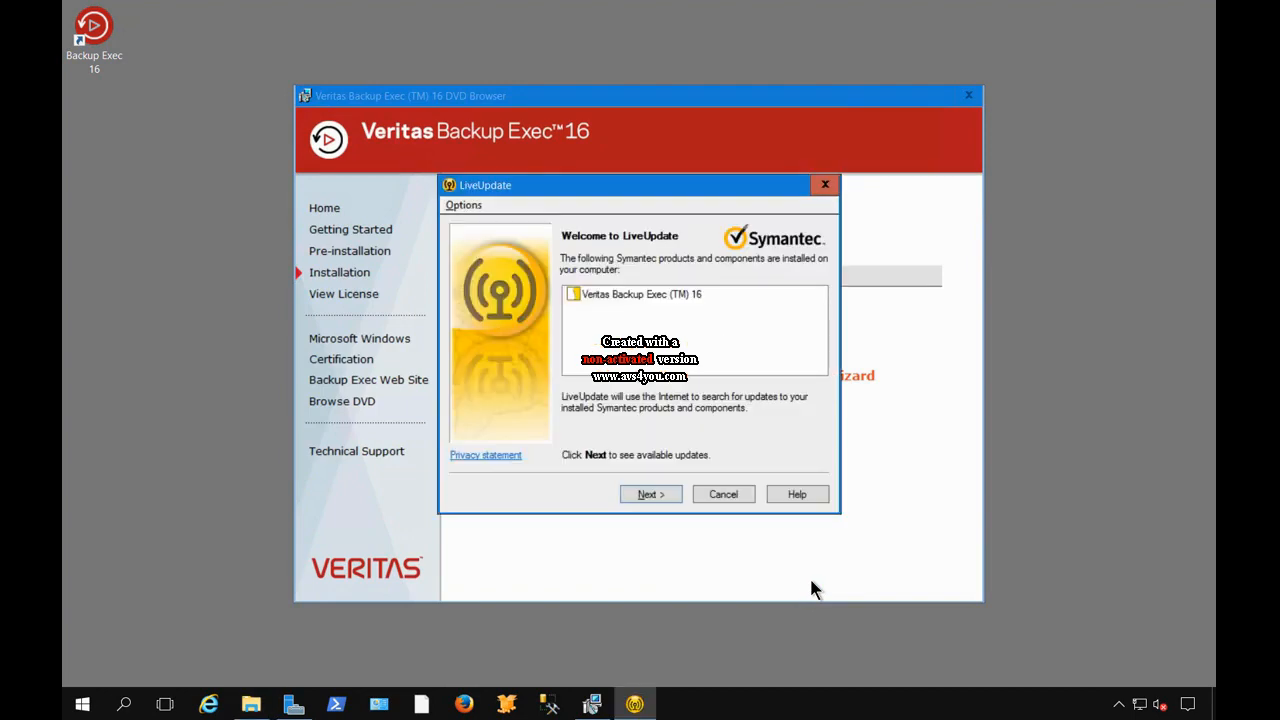
Check for updates with LiveUpdate and download and install the Veritas Backup Exec 16 update.
{"action": "left_click", "coordinate": [640, 496]}
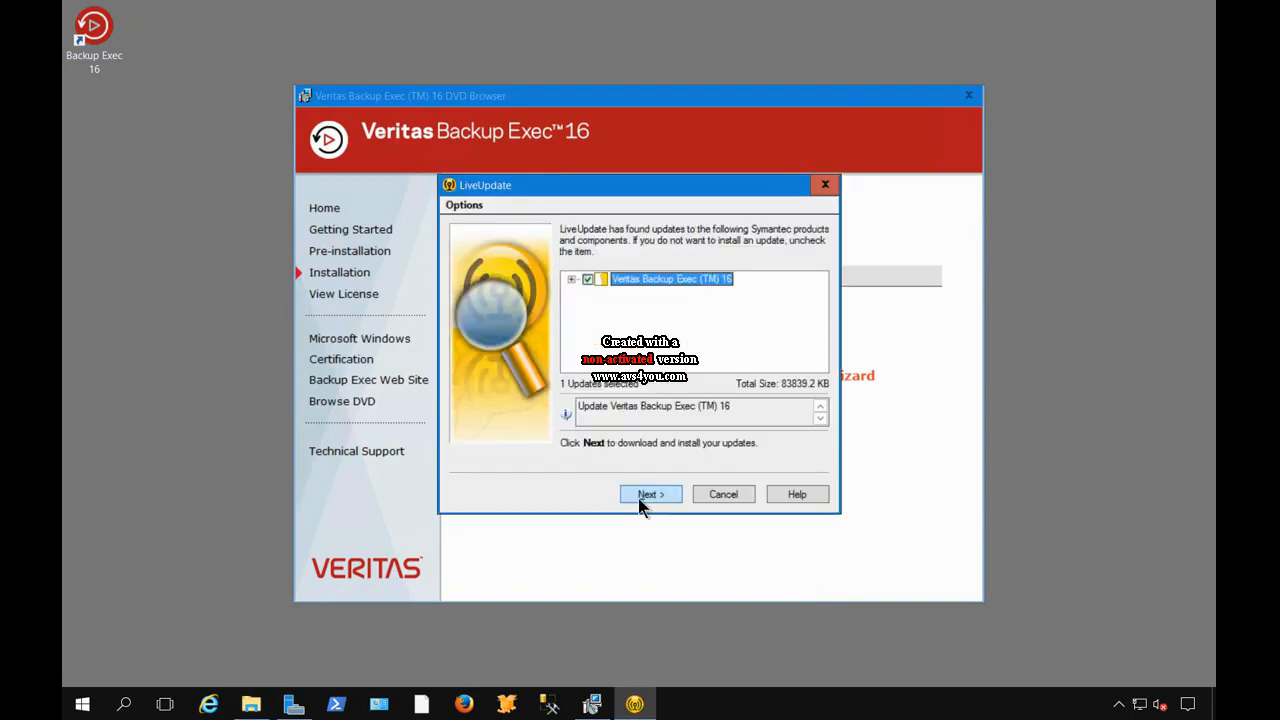
{"action": "left_click", "coordinate": [638, 496]}
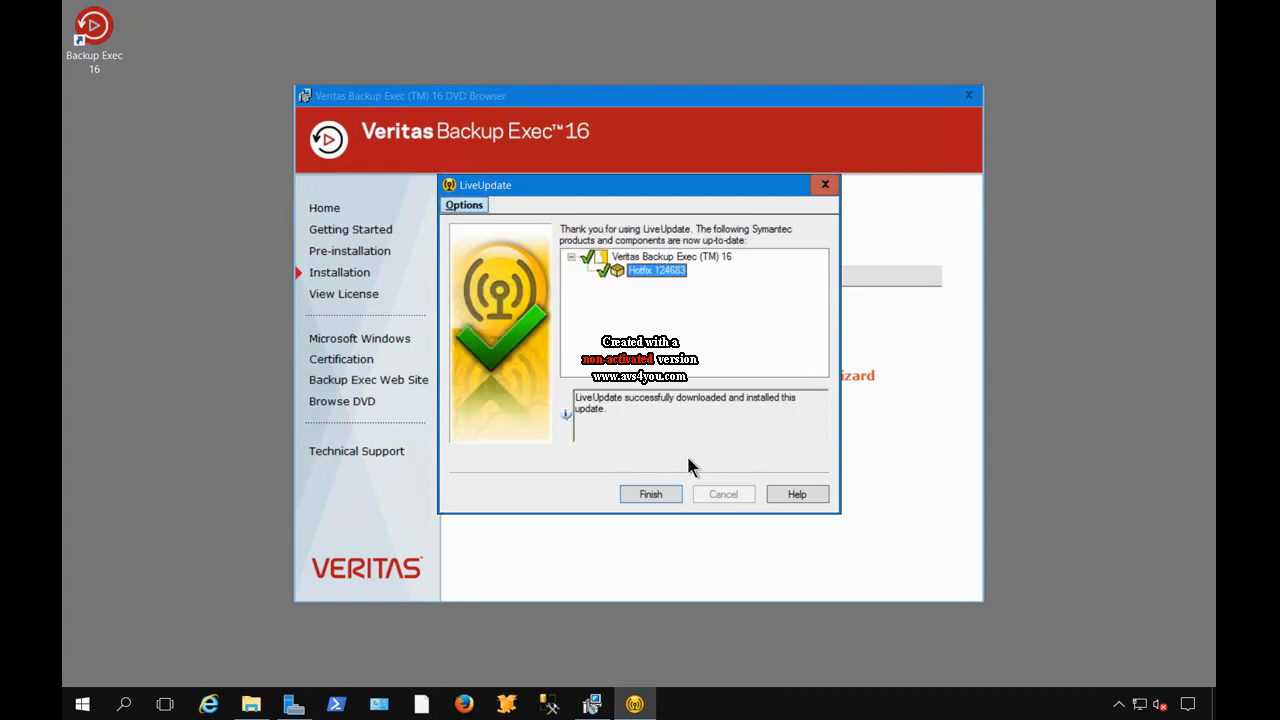
{"action": "left_click", "coordinate": [662, 494]}
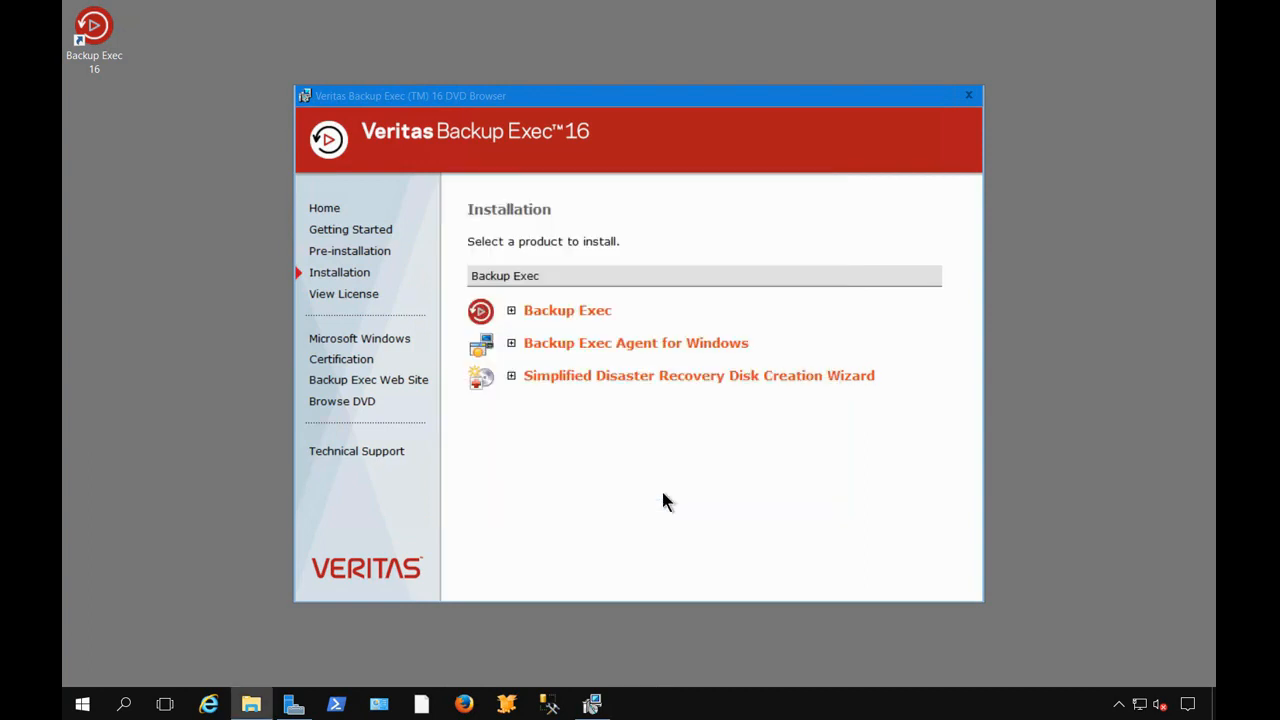
Close the DVD browser and launch Backup Exec 16 from its shortcut, moved to the middle of the desktop.
{"action": "left_click", "coordinate": [968, 95]}
{"action": "left_click_drag", "start_coordinate": [114, 67], "coordinate": [611, 375]}
{"action": "double_click", "coordinate": [613, 372]}
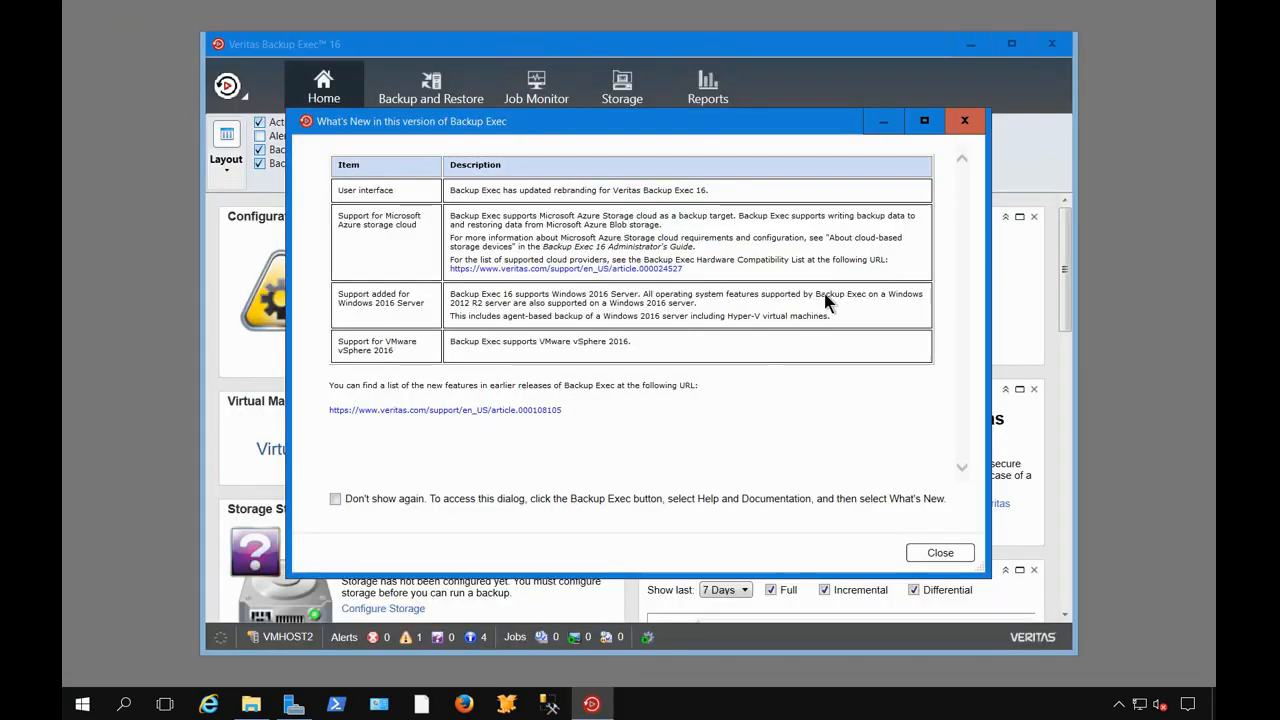
Dismiss the What's New window and look through the whole Home dashboard in a maximized window, down to the active alerts.
{"action": "left_click", "coordinate": [962, 123]}
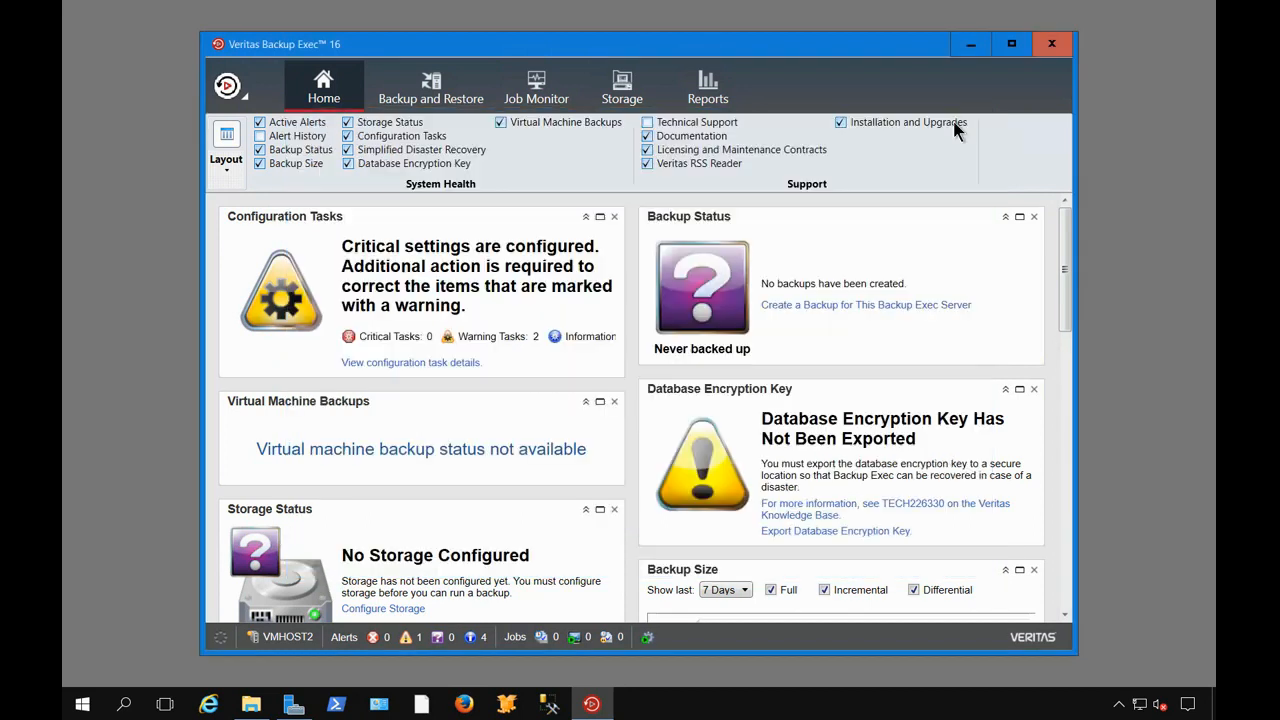
{"action": "left_click", "coordinate": [1011, 44]}
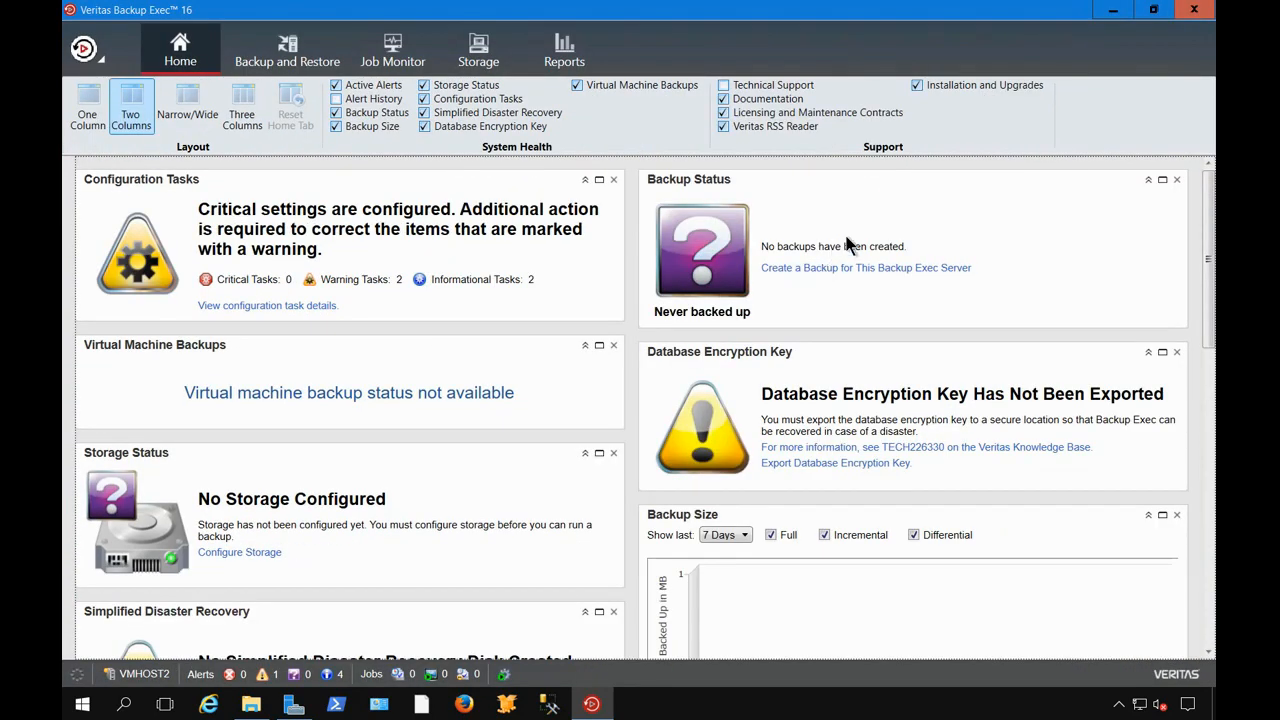
{"action": "scroll", "coordinate": [820, 345], "scroll_direction": "down", "scroll_amount": 2}
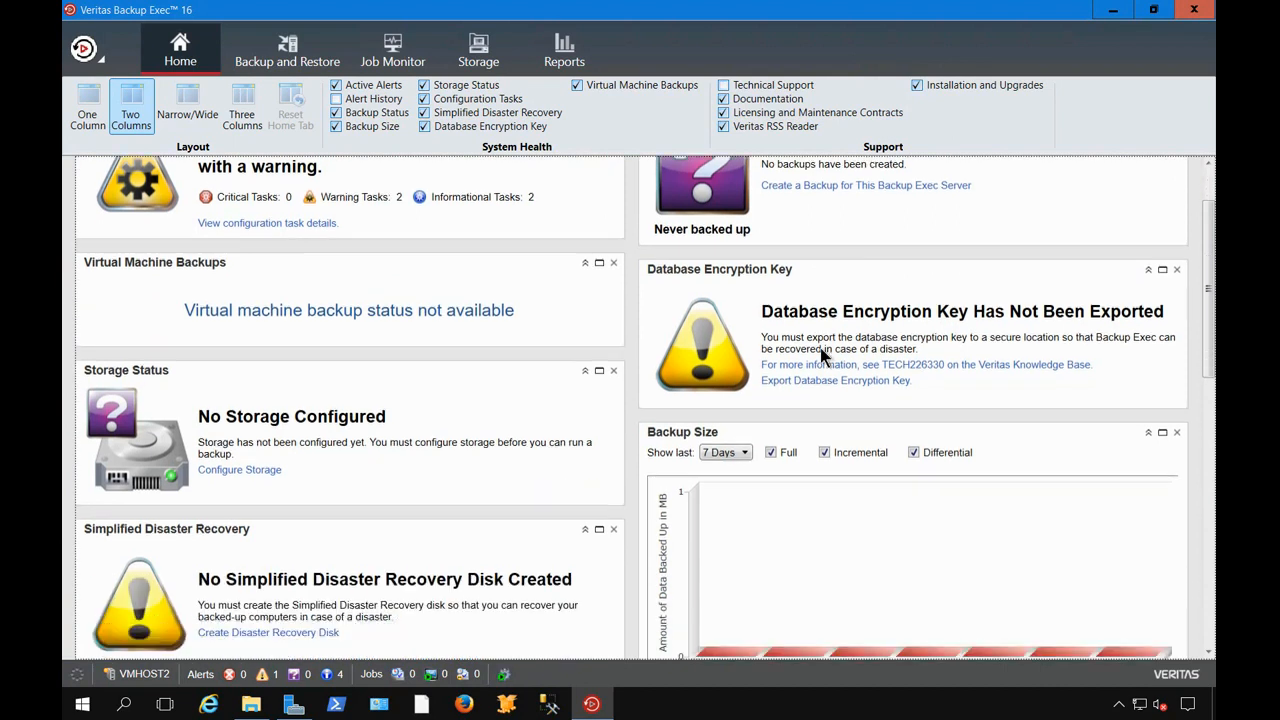
{"action": "scroll", "coordinate": [819, 344], "scroll_direction": "down", "scroll_amount": 3}
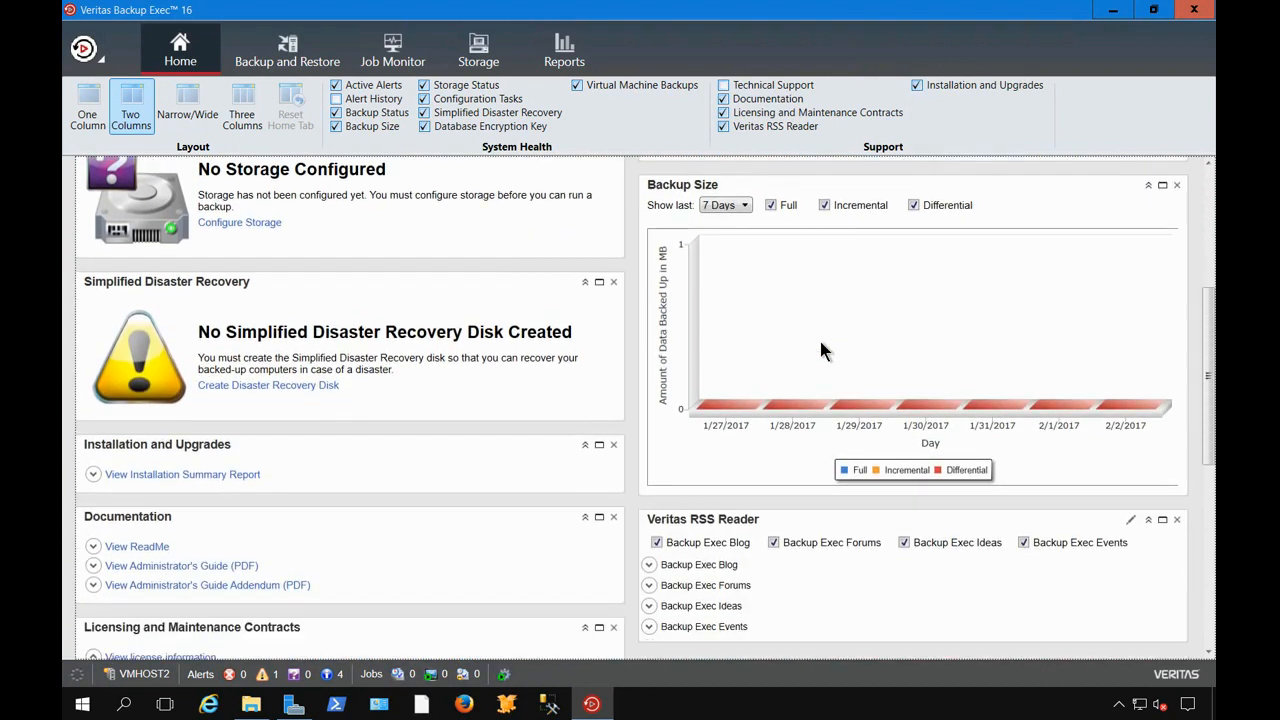
{"action": "scroll", "coordinate": [820, 342], "scroll_direction": "down", "scroll_amount": 3}
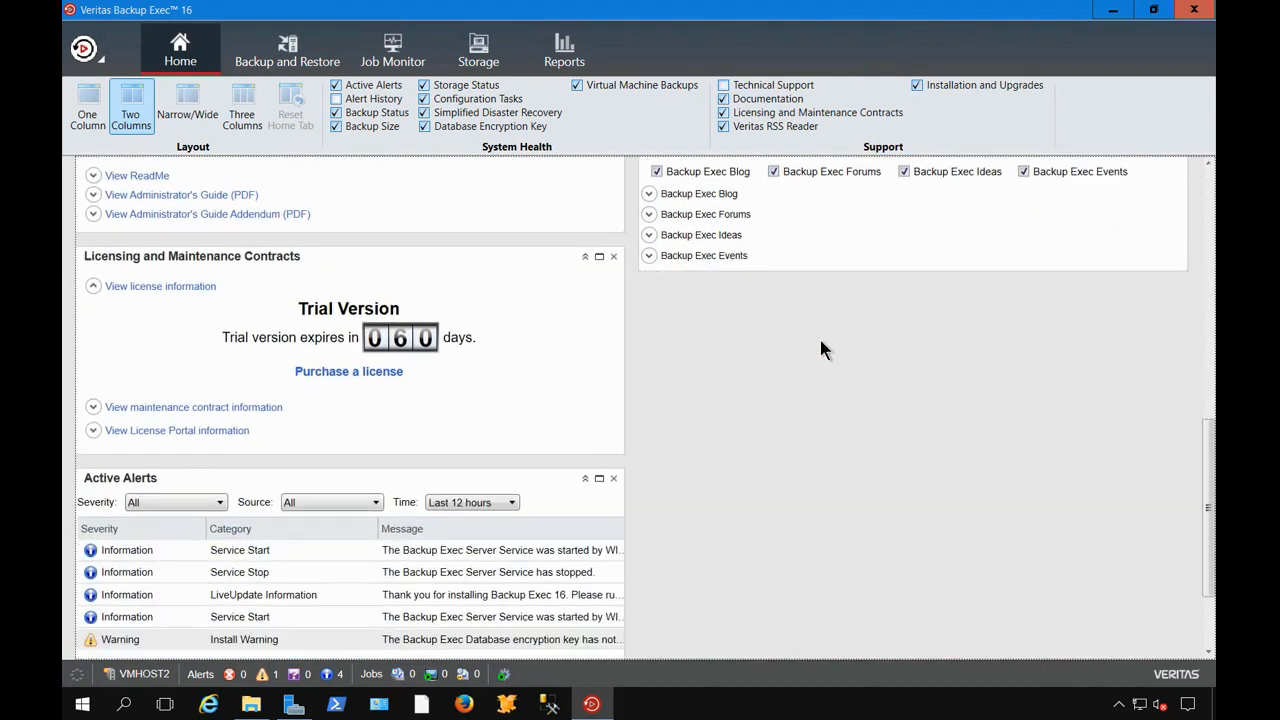
{"action": "scroll", "coordinate": [820, 342], "scroll_direction": "down", "scroll_amount": 2}
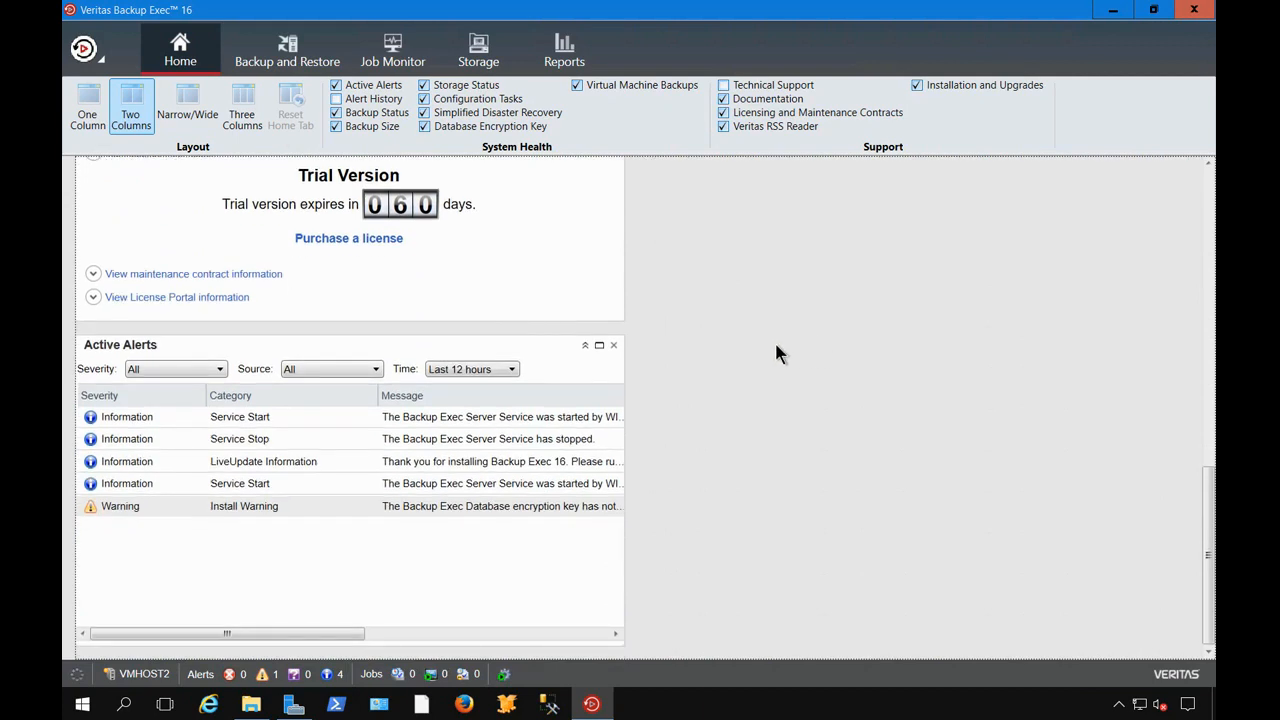
Look over the Backup and Restore, Job Monitor, Storage and Reports views of the console.
{"action": "left_click", "coordinate": [293, 62]}
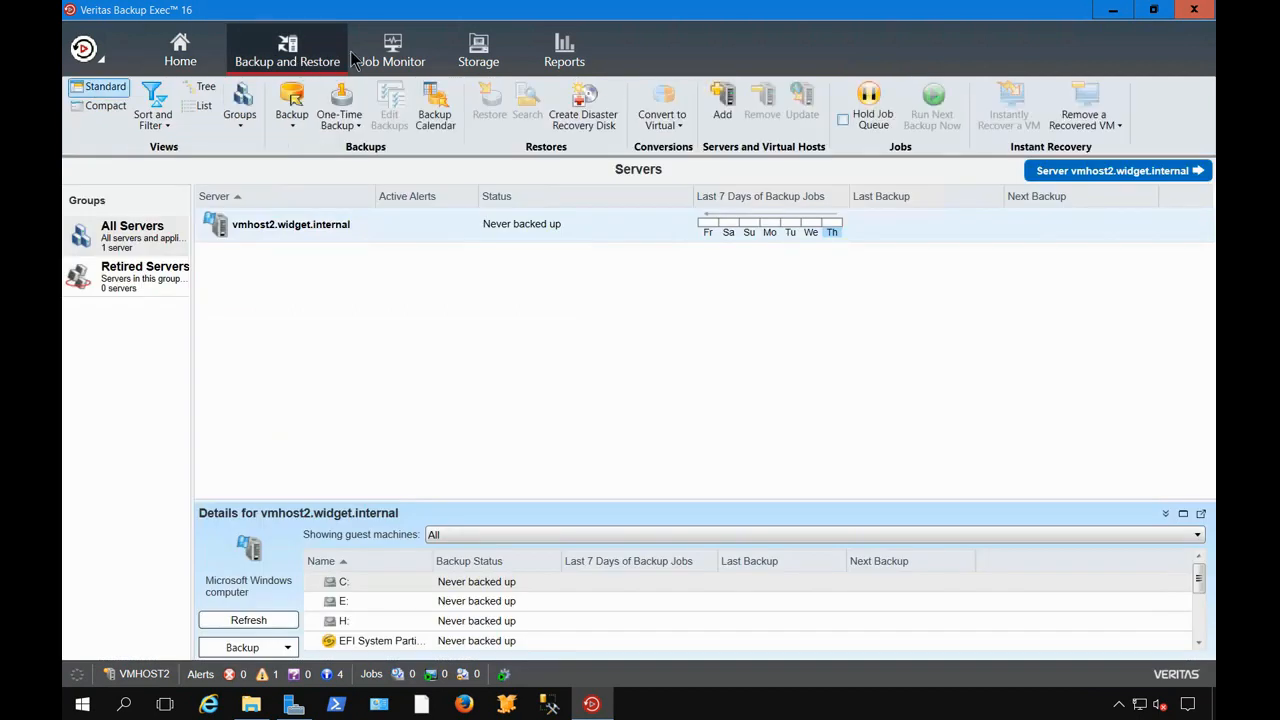
{"action": "left_click", "coordinate": [394, 57]}
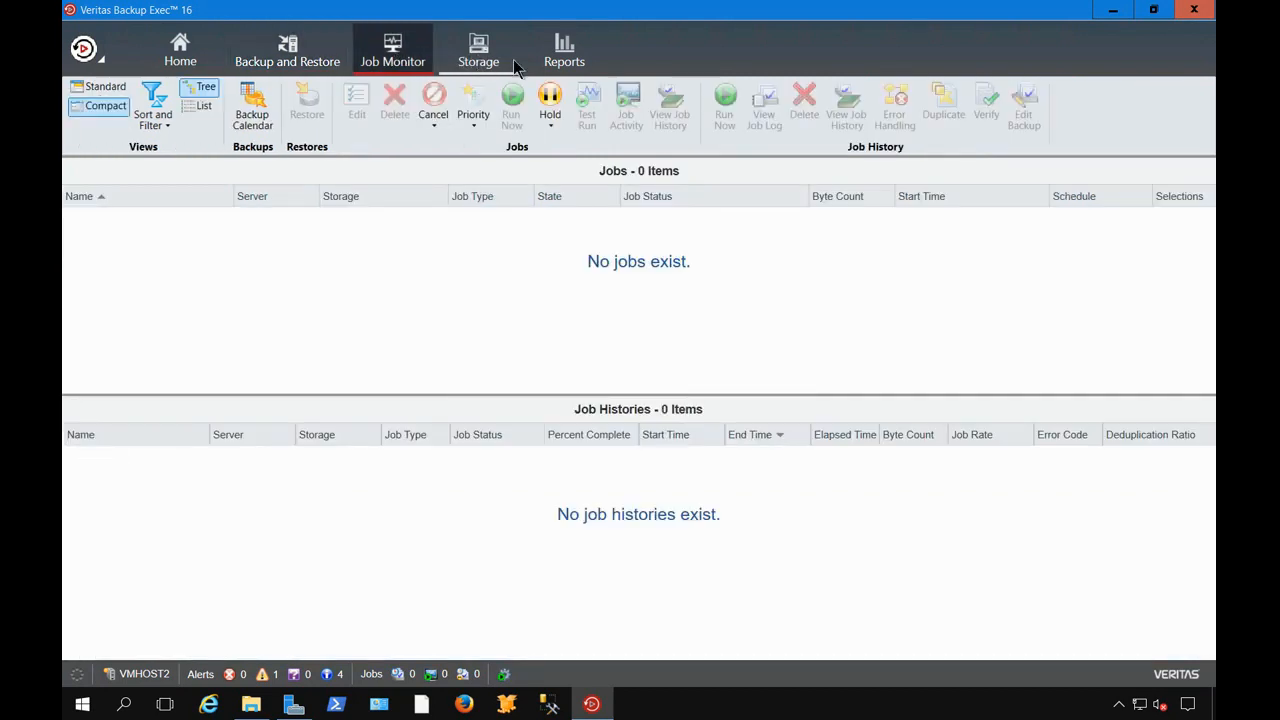
{"action": "left_click", "coordinate": [481, 60]}
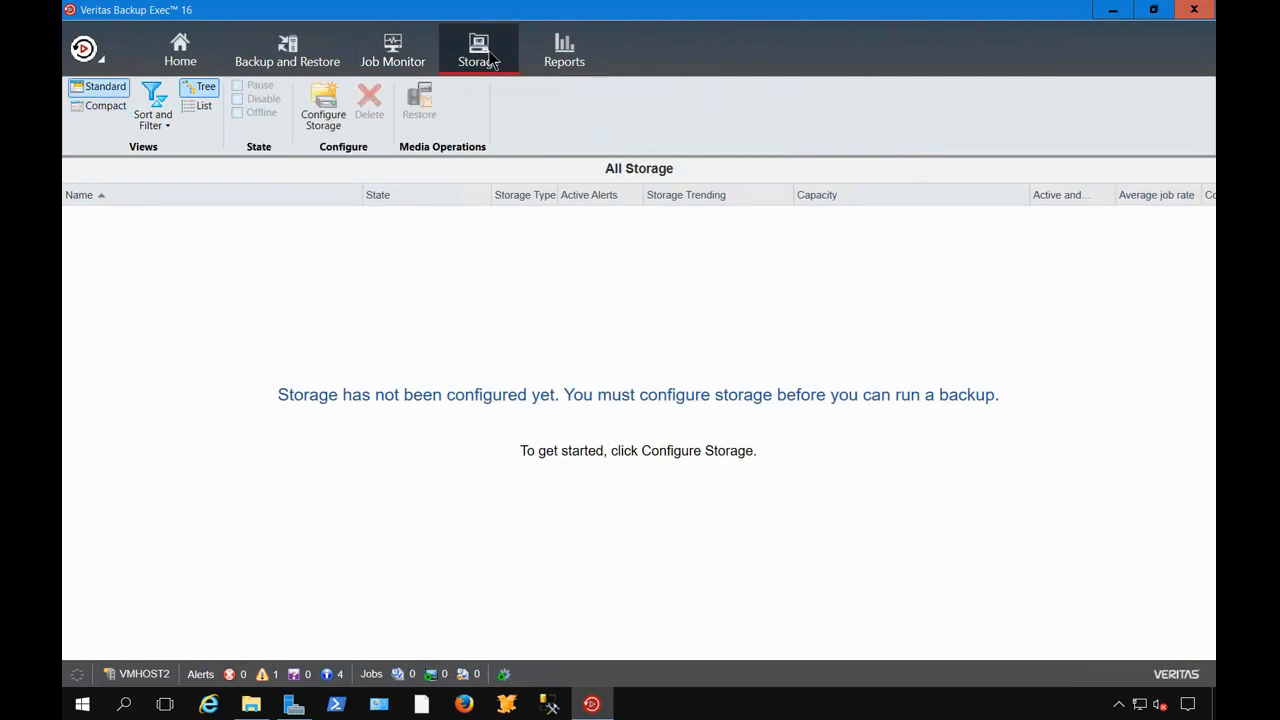
{"action": "left_click", "coordinate": [568, 55]}
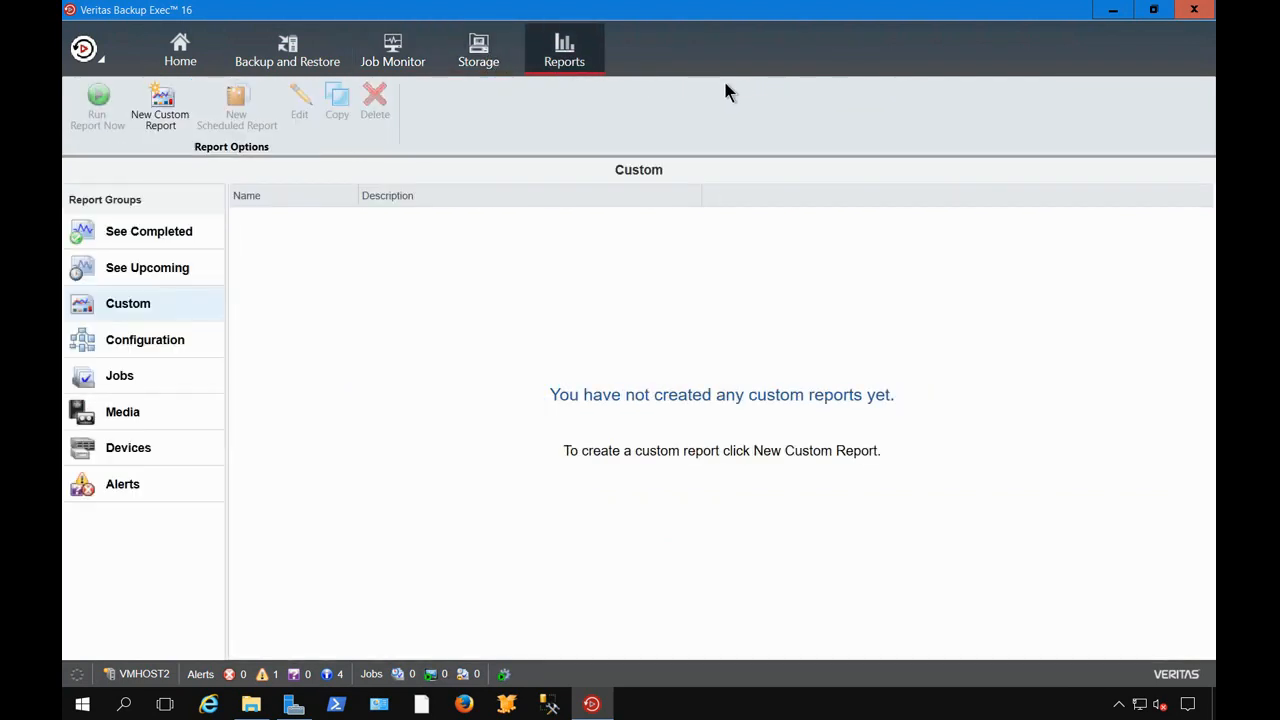